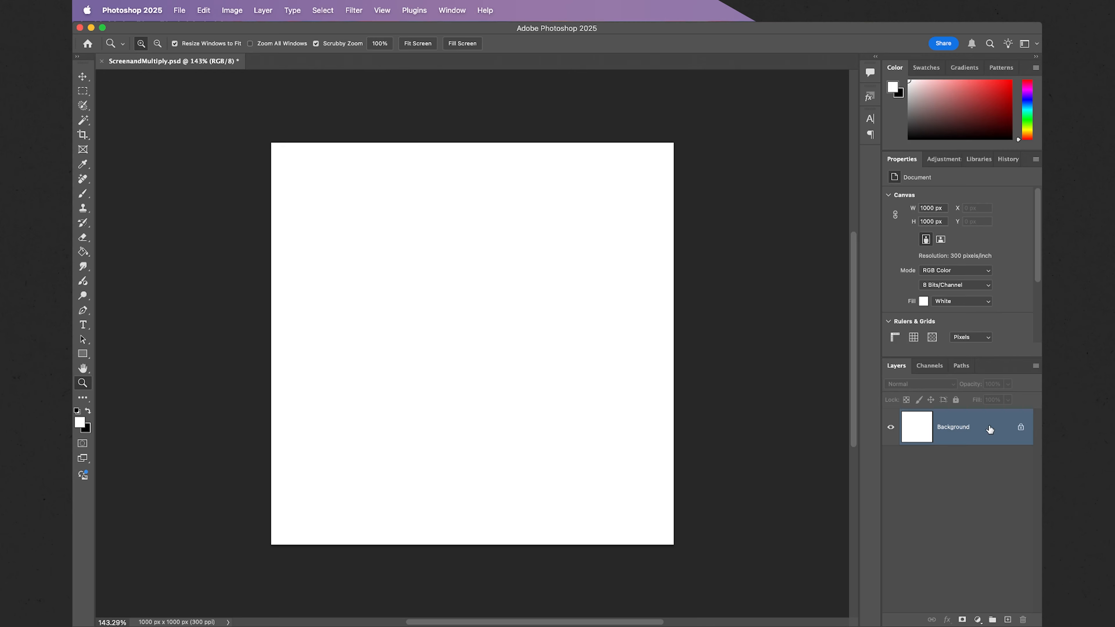
- Unlock the Background layer and add a Gradient fill layer above it with the default name and settings
{"action": "mouse_move", "coordinate": [989, 429]}
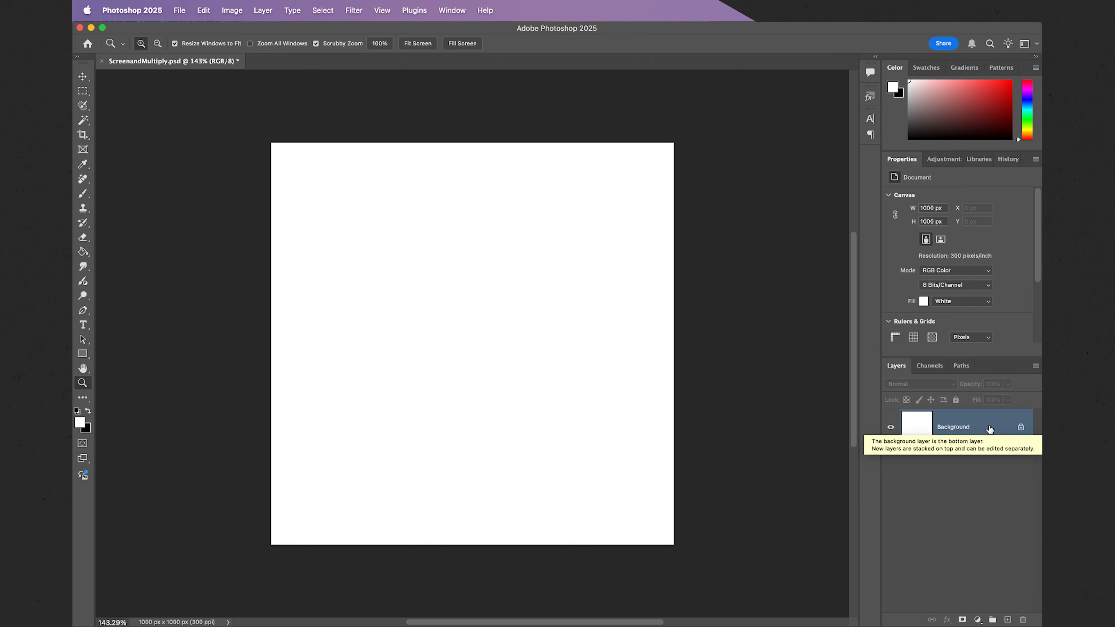
{"action": "left_click", "coordinate": [1021, 428]}
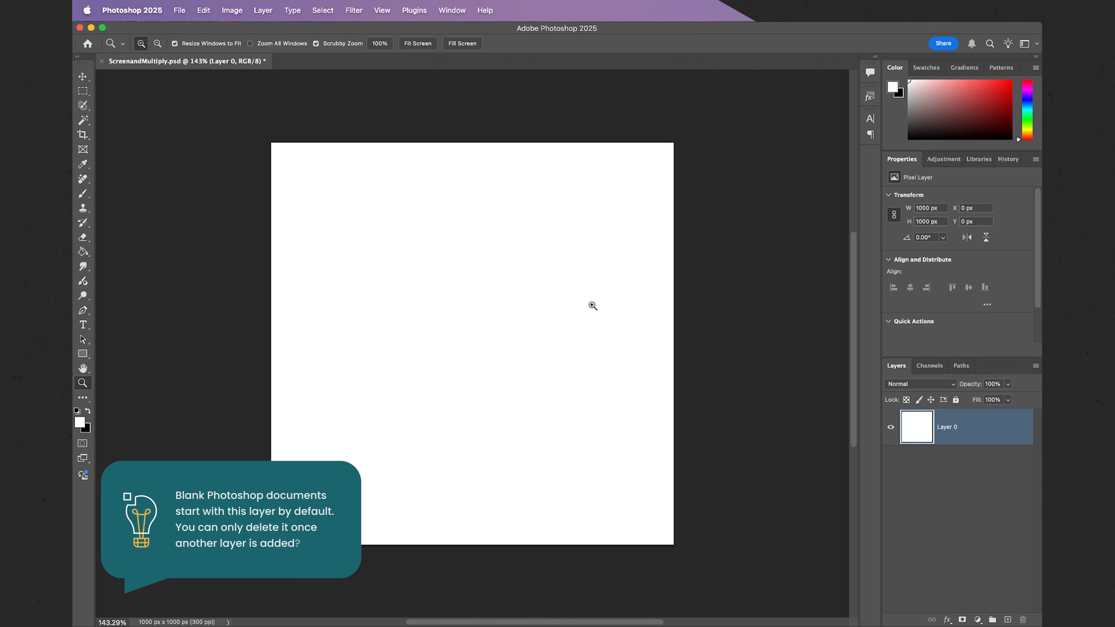
{"action": "left_click", "coordinate": [263, 10]}
{"action": "mouse_move", "coordinate": [293, 150]}
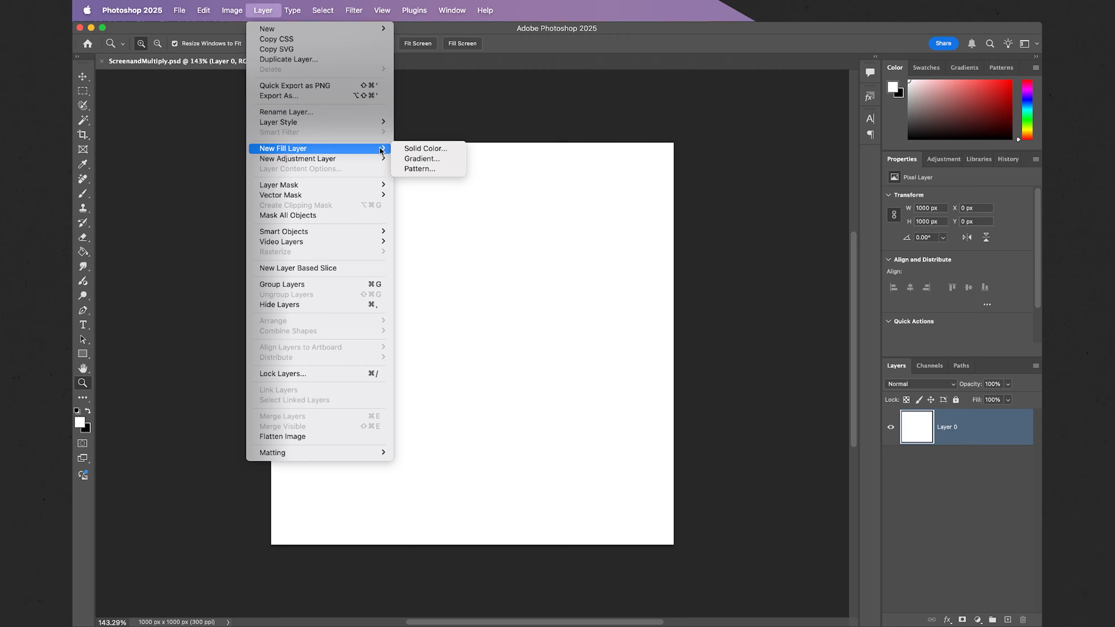
{"action": "left_click", "coordinate": [428, 160]}
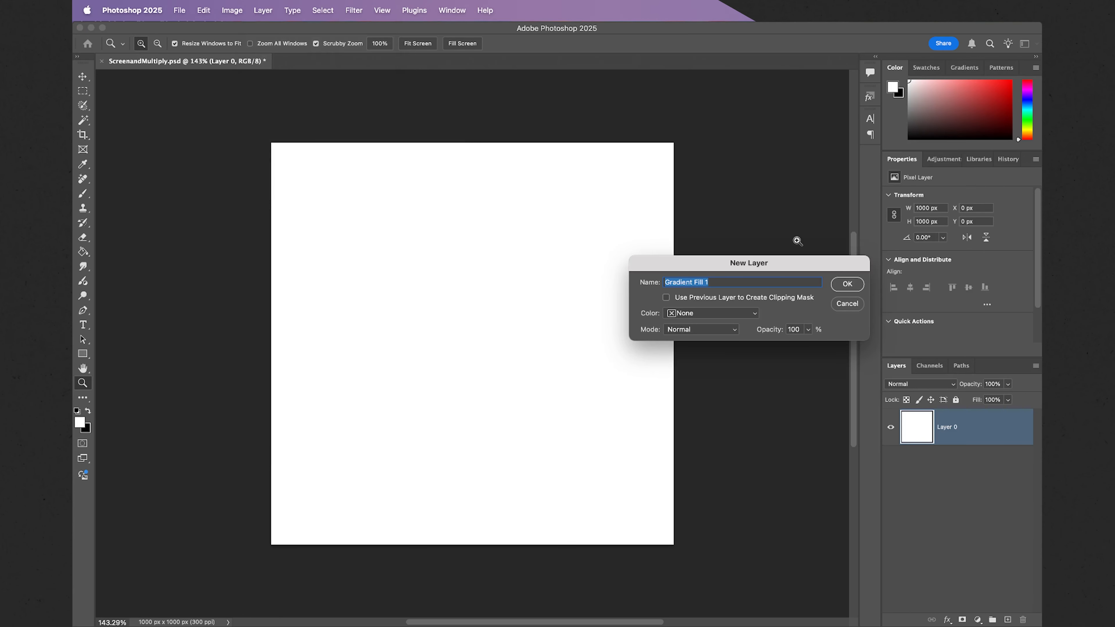
{"action": "left_click", "coordinate": [847, 286]}
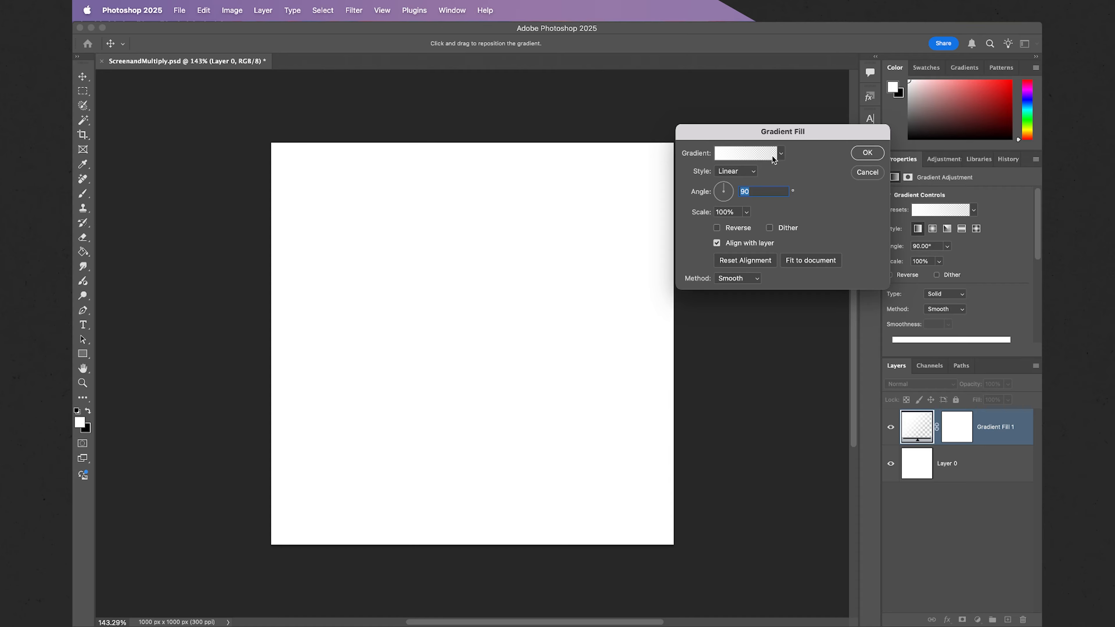
- Apply the Blue_06 preset from the Blues group to the gradient fill and reverse its direction
{"action": "left_click", "coordinate": [746, 151]}
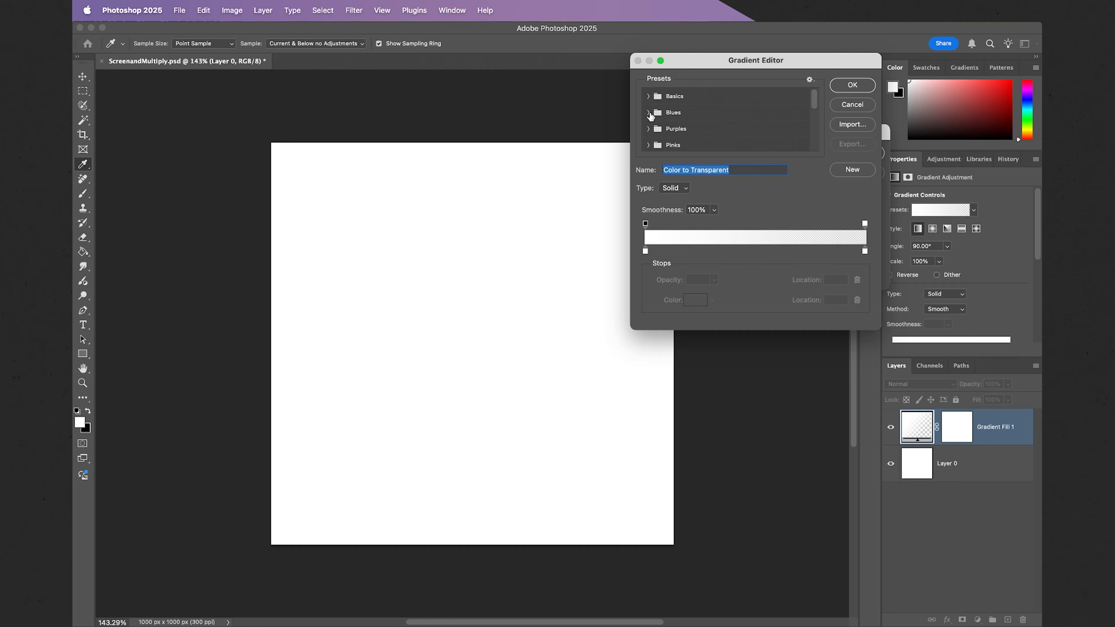
{"action": "left_click", "coordinate": [650, 113]}
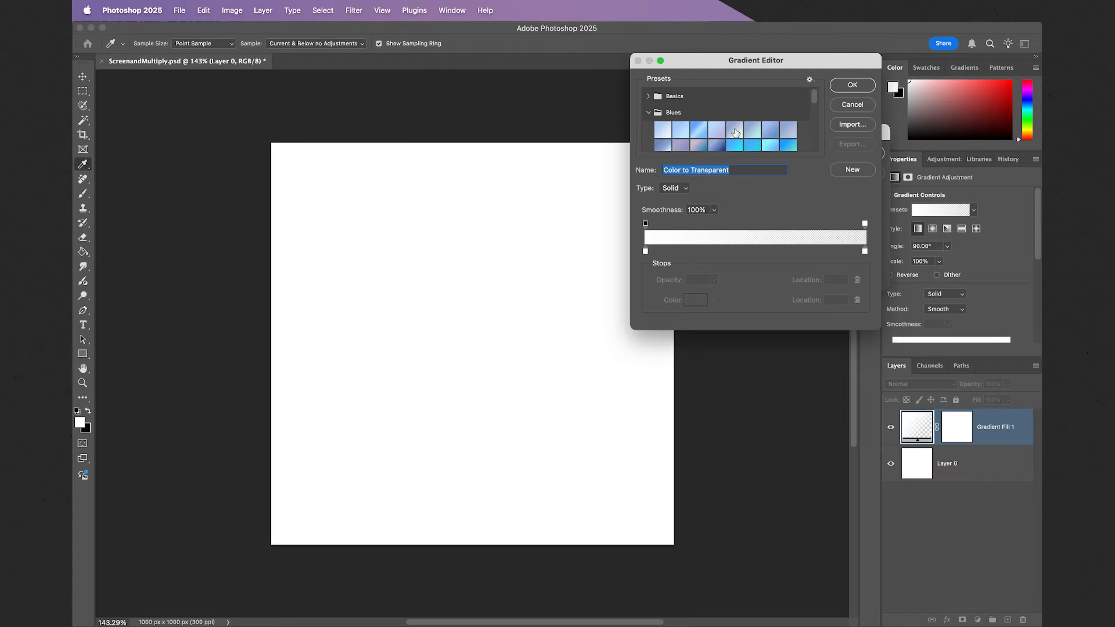
{"action": "left_click", "coordinate": [753, 130]}
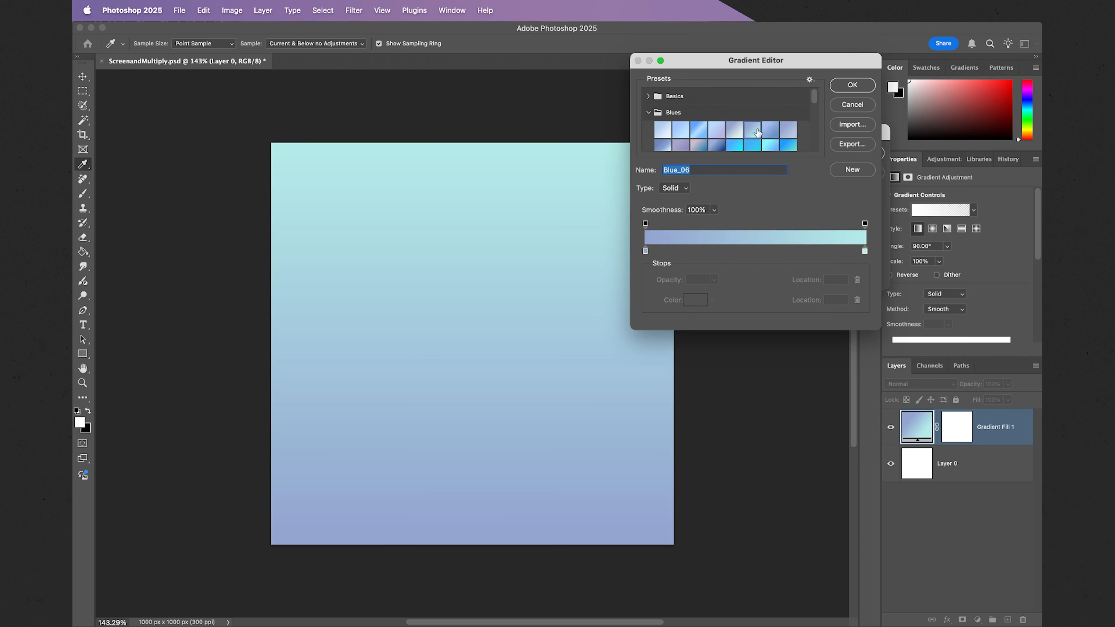
{"action": "left_click", "coordinate": [850, 86]}
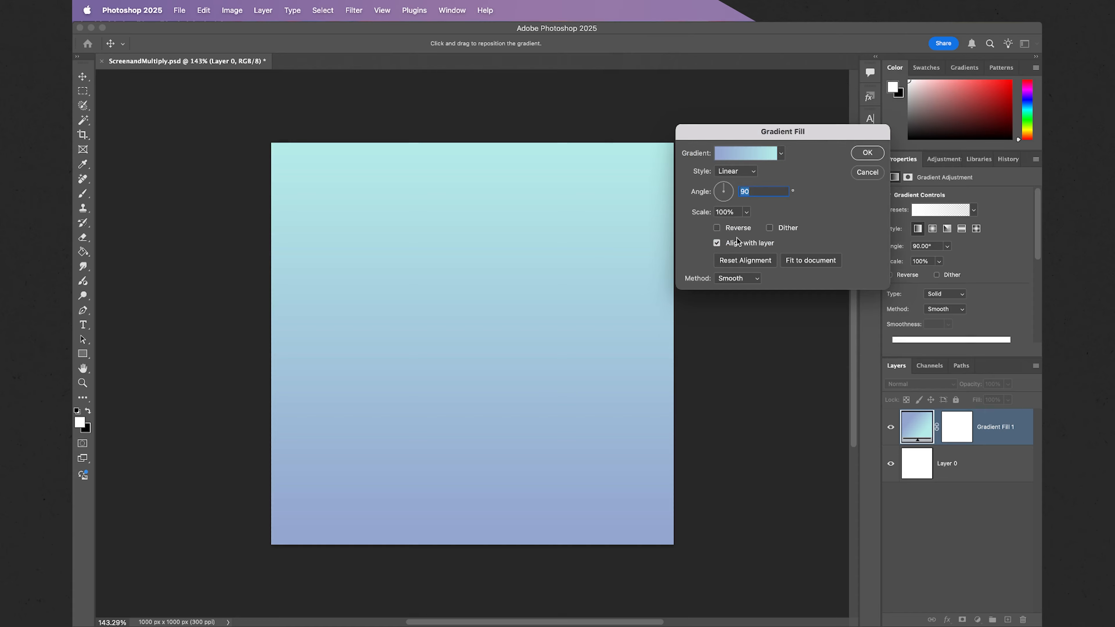
{"action": "left_click", "coordinate": [717, 228]}
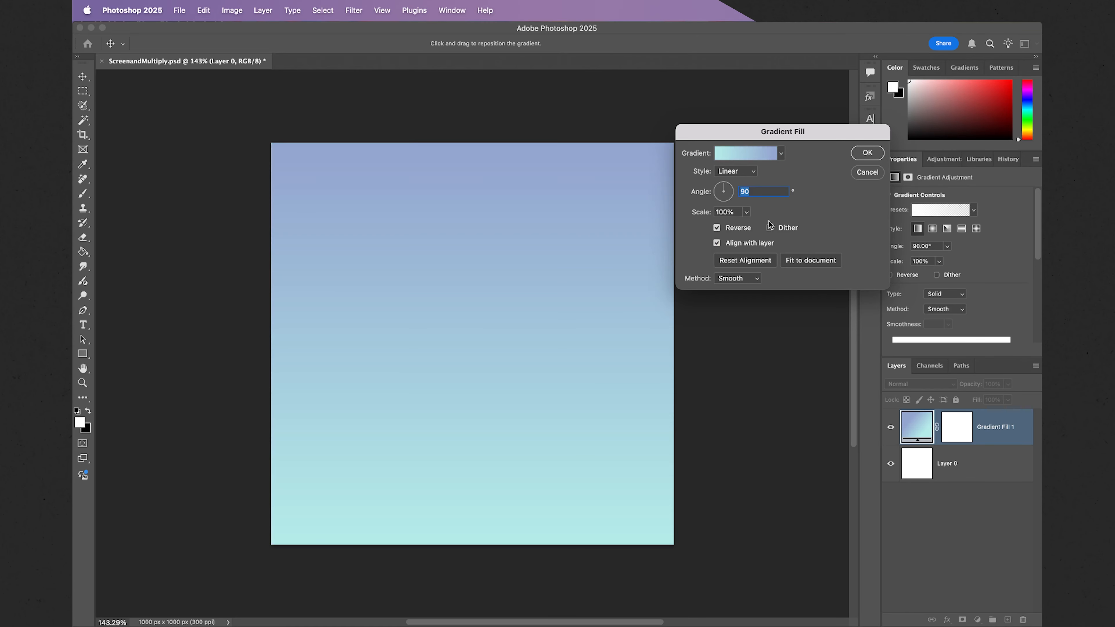
- Recolor the gradient's starting color stop at location 0 to a medium blue, #4492b3
{"action": "left_click", "coordinate": [749, 156]}
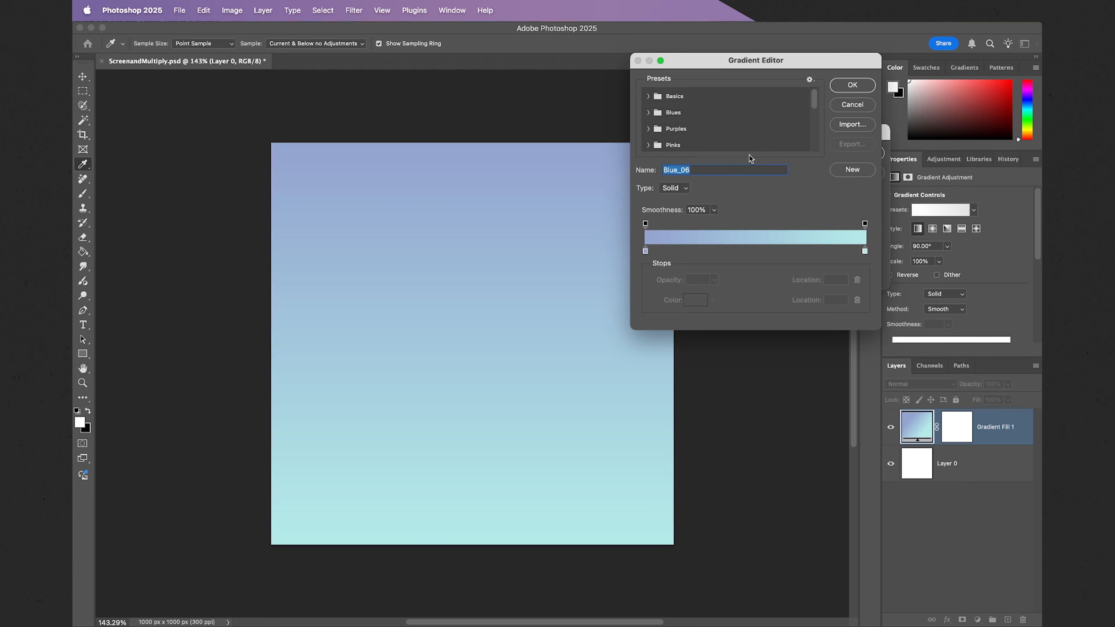
{"action": "left_click", "coordinate": [645, 250]}
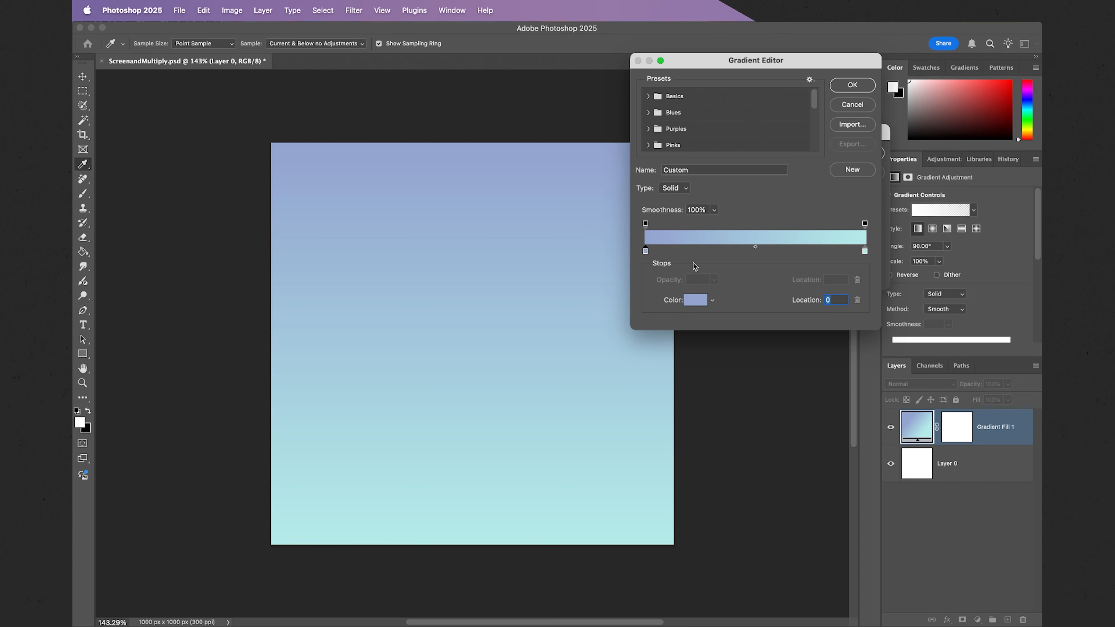
{"action": "left_click", "coordinate": [694, 300]}
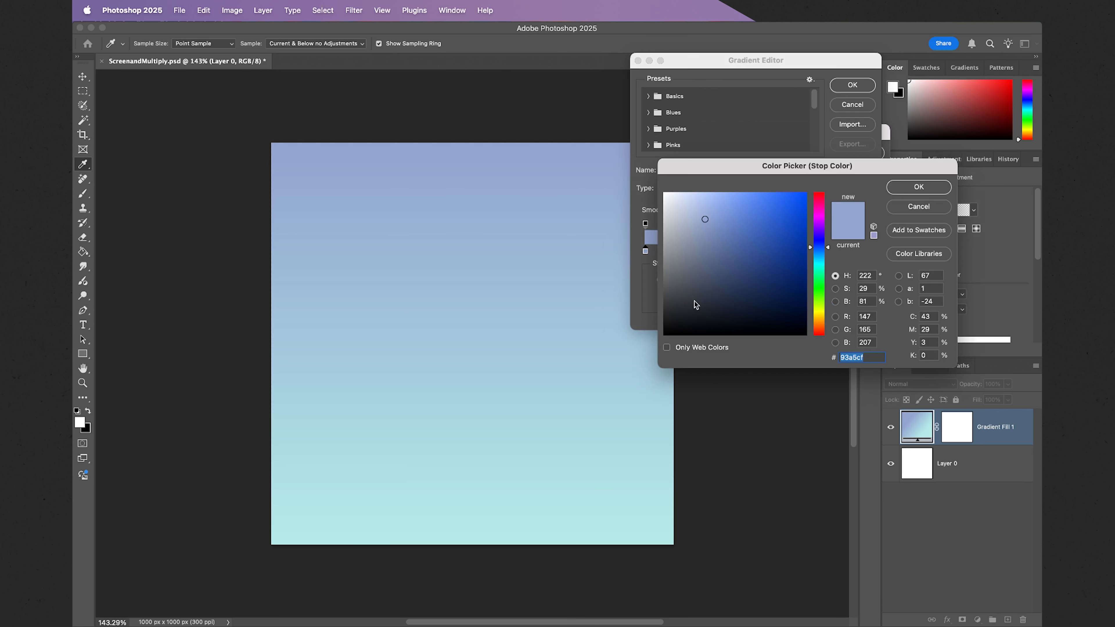
{"action": "left_click", "coordinate": [817, 260]}
{"action": "left_click", "coordinate": [745, 256]}
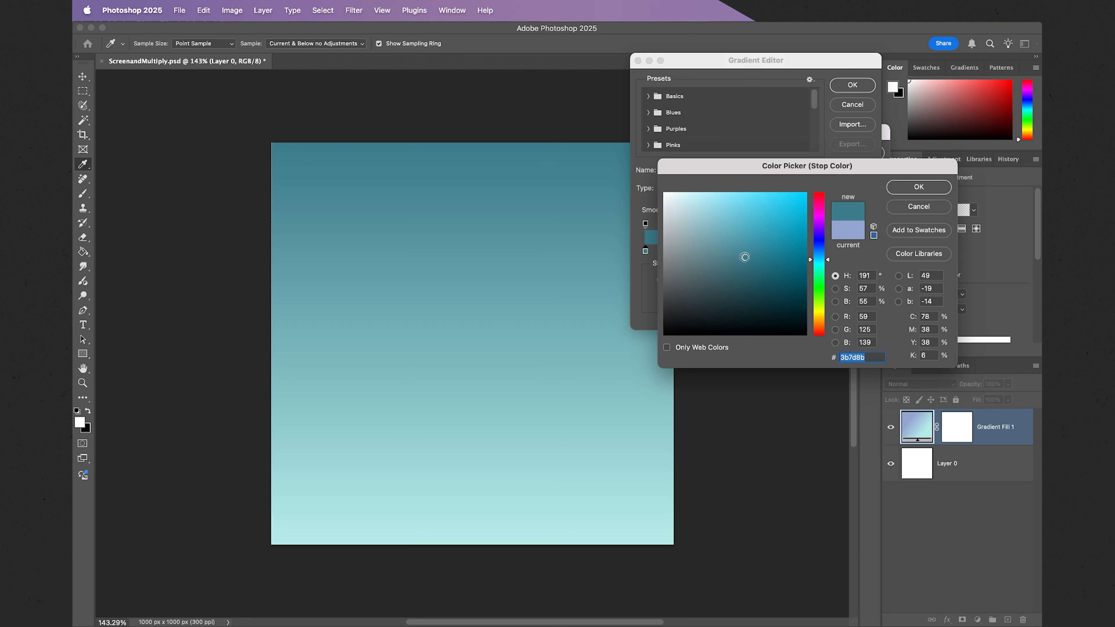
{"action": "left_click_drag", "start_coordinate": [746, 258], "coordinate": [743, 253]}
{"action": "left_click_drag", "start_coordinate": [810, 259], "coordinate": [747, 245]}
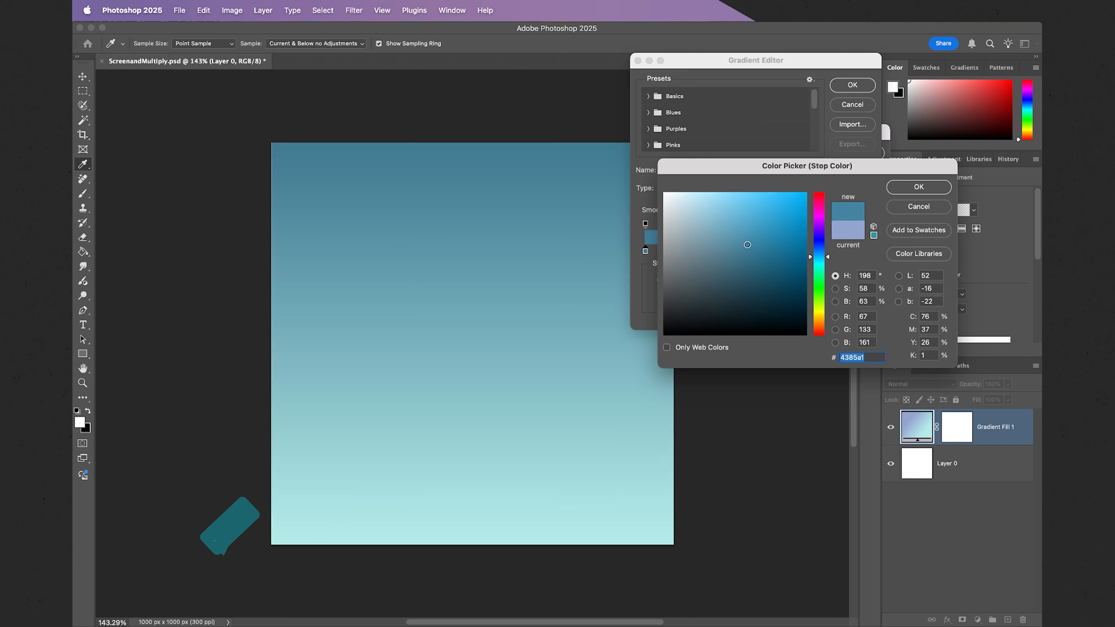
{"action": "left_click", "coordinate": [919, 186]}
- Recolor the gradient's end color stop at location 100 to a pale sky blue
{"action": "left_click", "coordinate": [865, 251]}
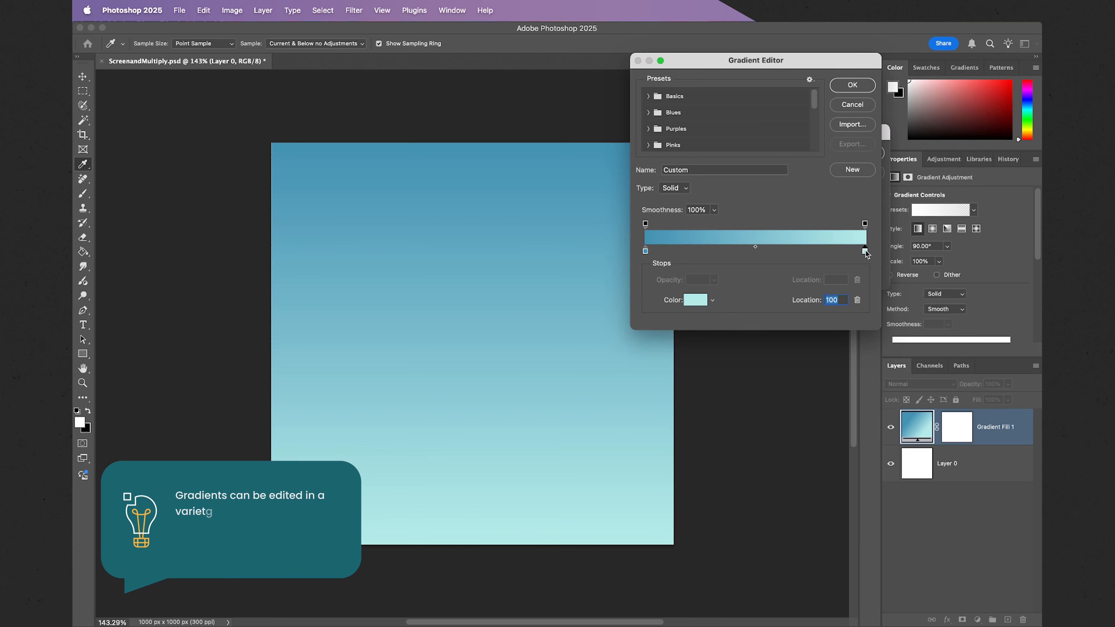
{"action": "double_click", "coordinate": [865, 252]}
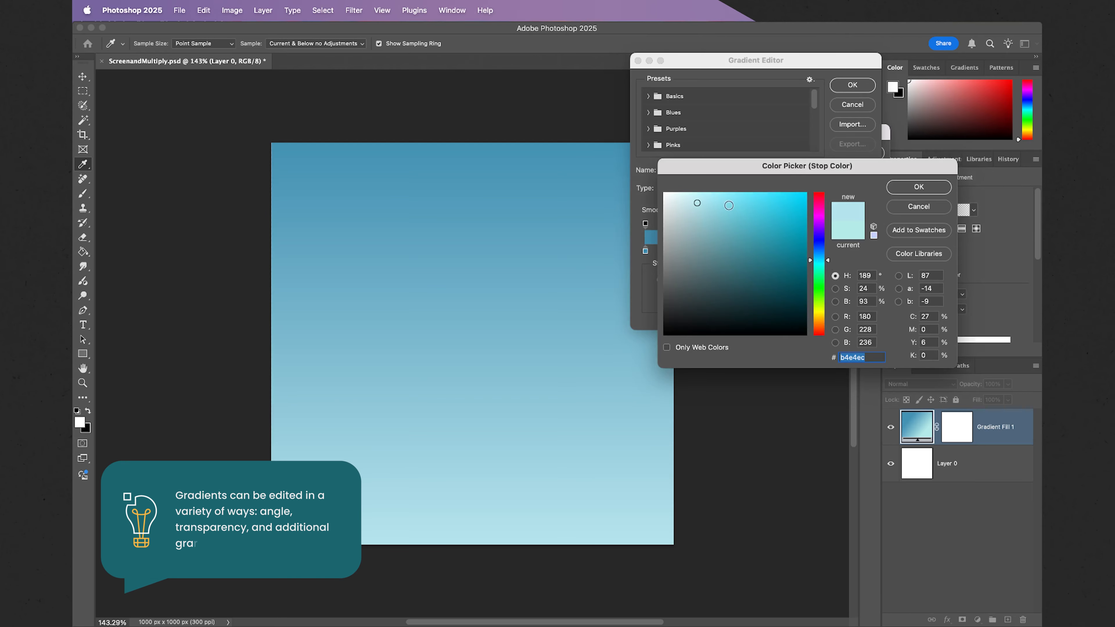
{"action": "left_click", "coordinate": [937, 187]}
- Brighten the gradient's starting color stop to #439fc5 and accept the edited gradient fill
{"action": "left_click", "coordinate": [645, 251]}
{"action": "double_click", "coordinate": [645, 250]}
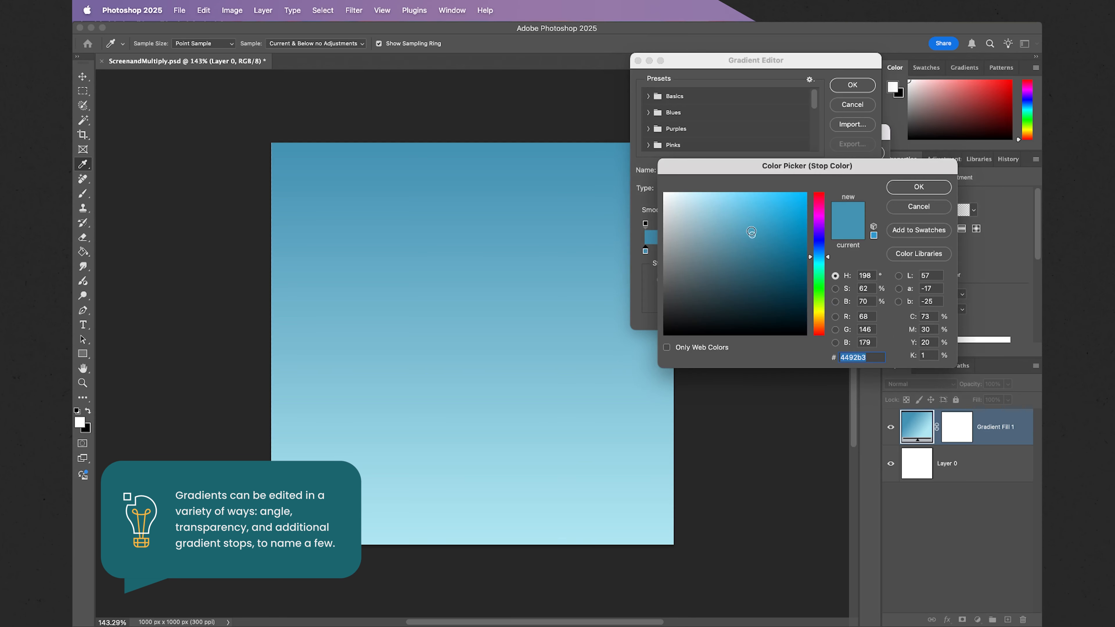
{"action": "left_click_drag", "start_coordinate": [752, 232], "coordinate": [757, 225]}
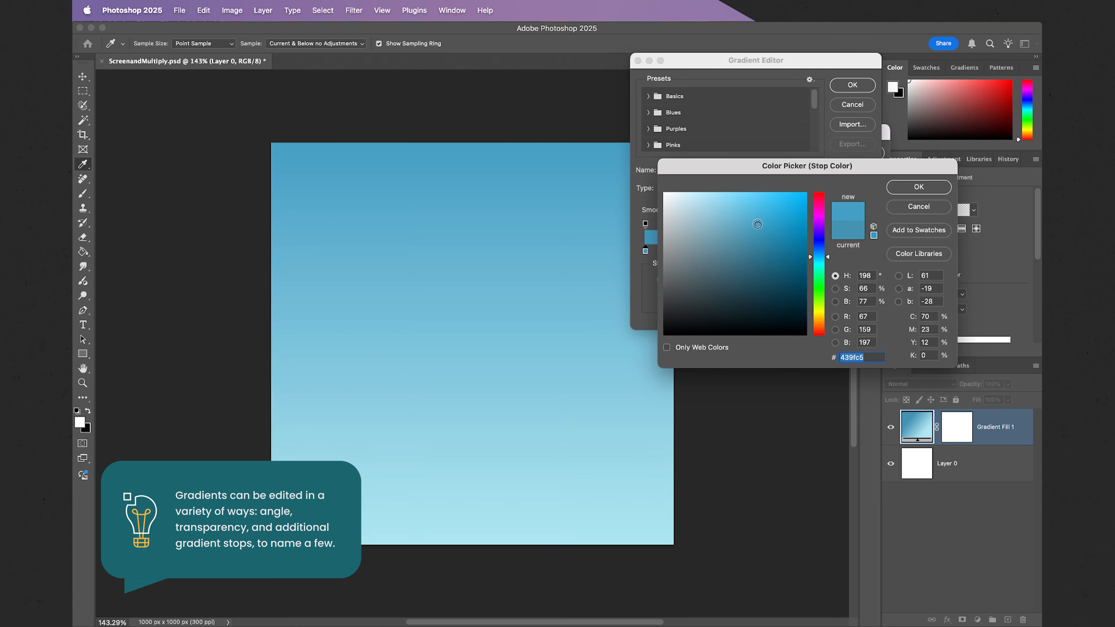
{"action": "left_click", "coordinate": [894, 188]}
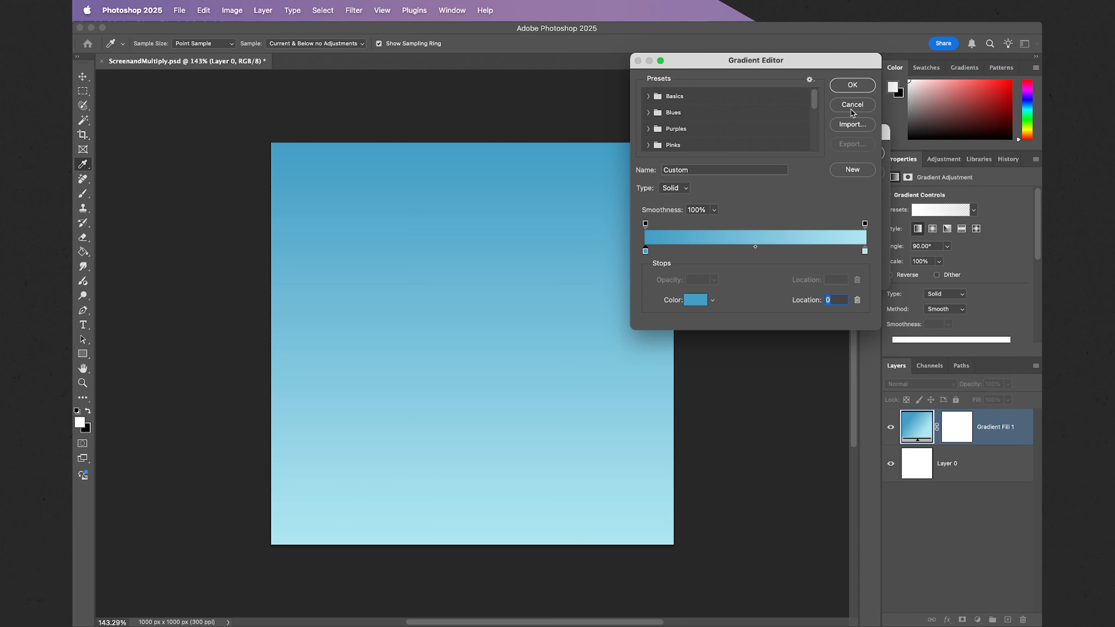
{"action": "left_click", "coordinate": [851, 85]}
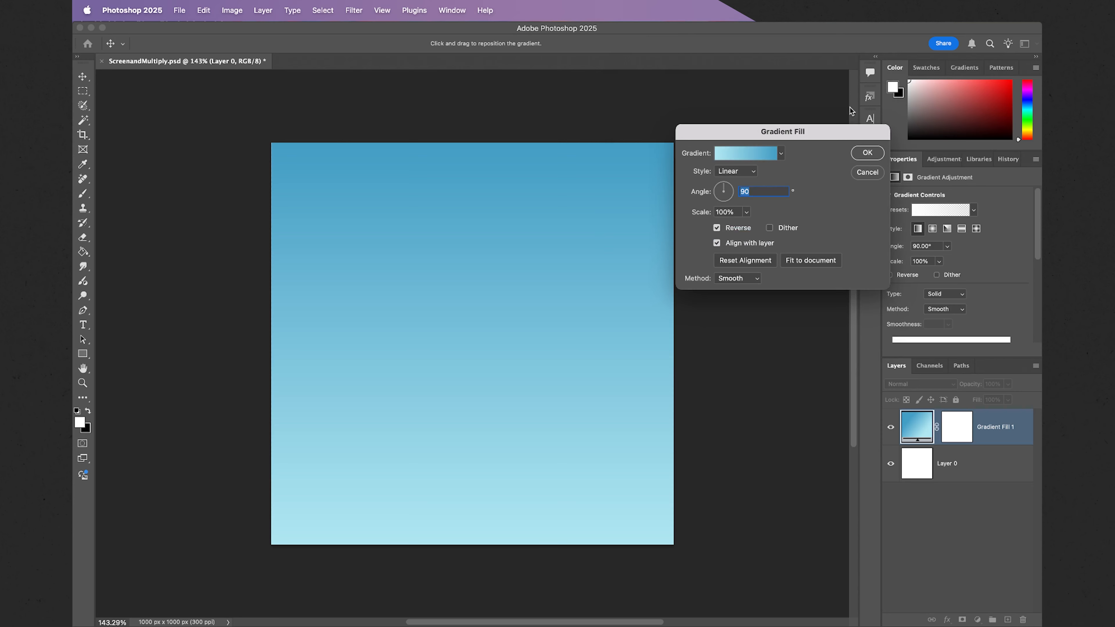
{"action": "left_click", "coordinate": [867, 154]}
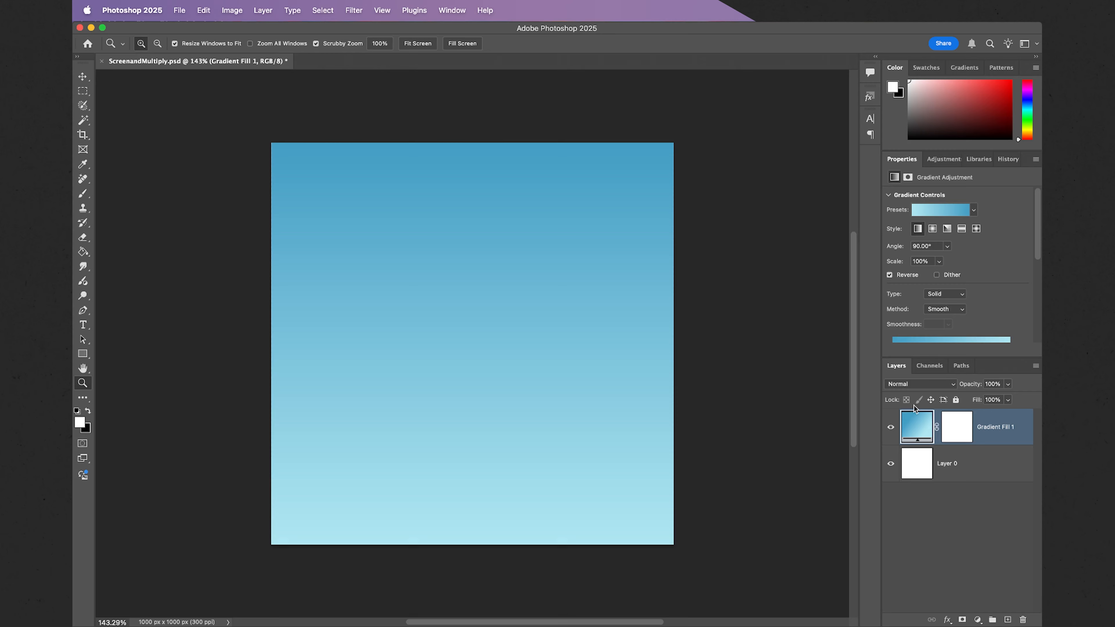
- Delete the layer mask from the Gradient Fill 1 layer, leaving its gradient settings as they are
{"action": "double_click", "coordinate": [915, 424]}
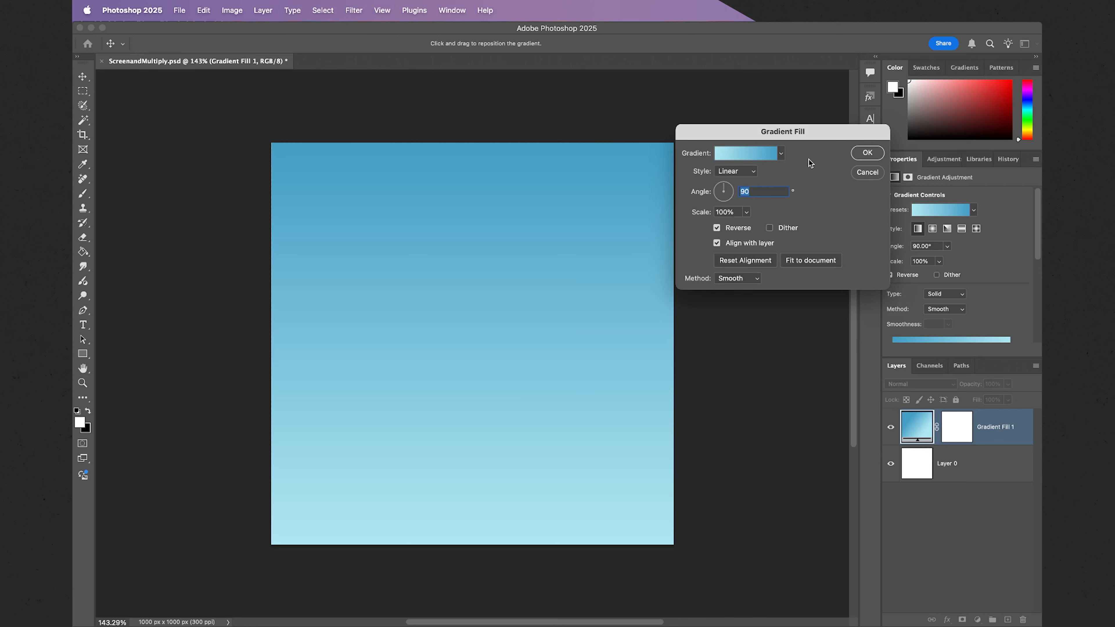
{"action": "left_click", "coordinate": [872, 171]}
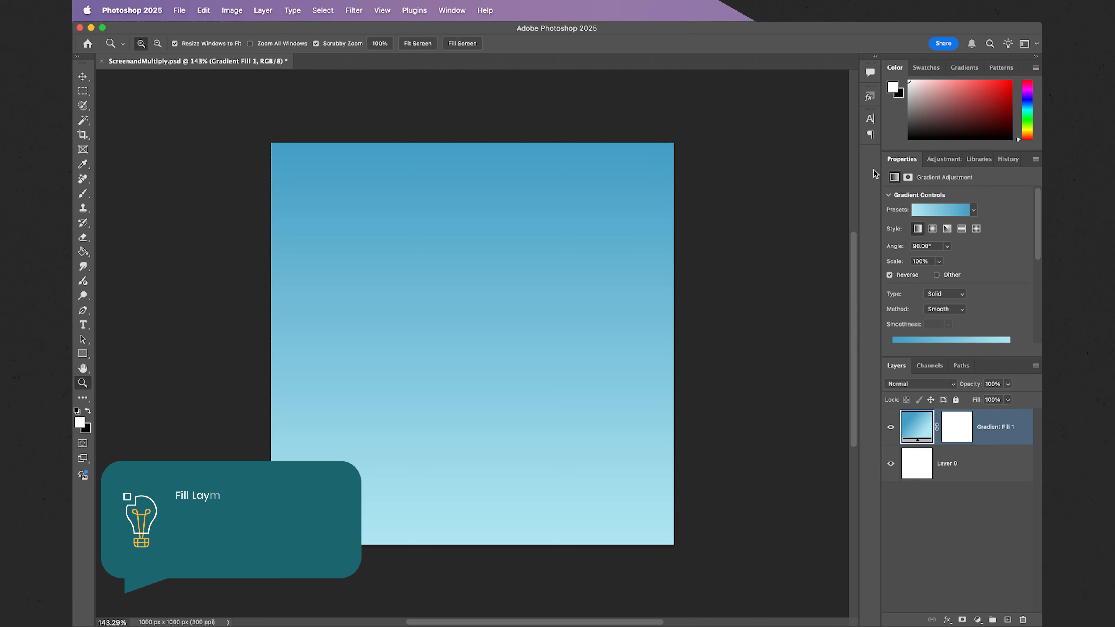
{"action": "left_click", "coordinate": [958, 427]}
{"action": "right_click", "coordinate": [957, 425]}
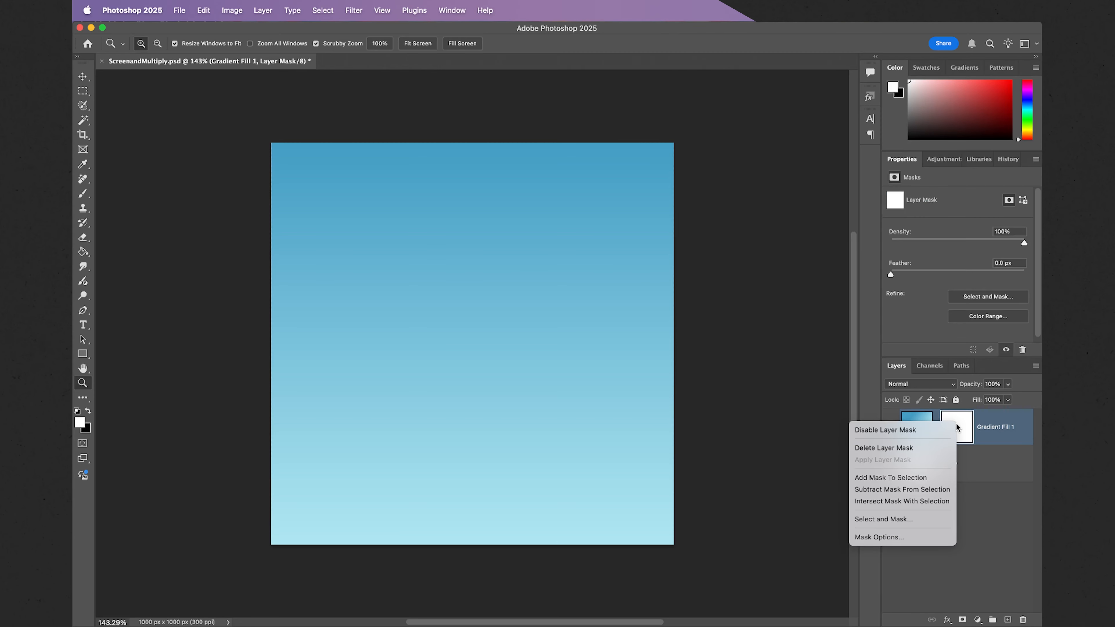
{"action": "left_click", "coordinate": [920, 446]}
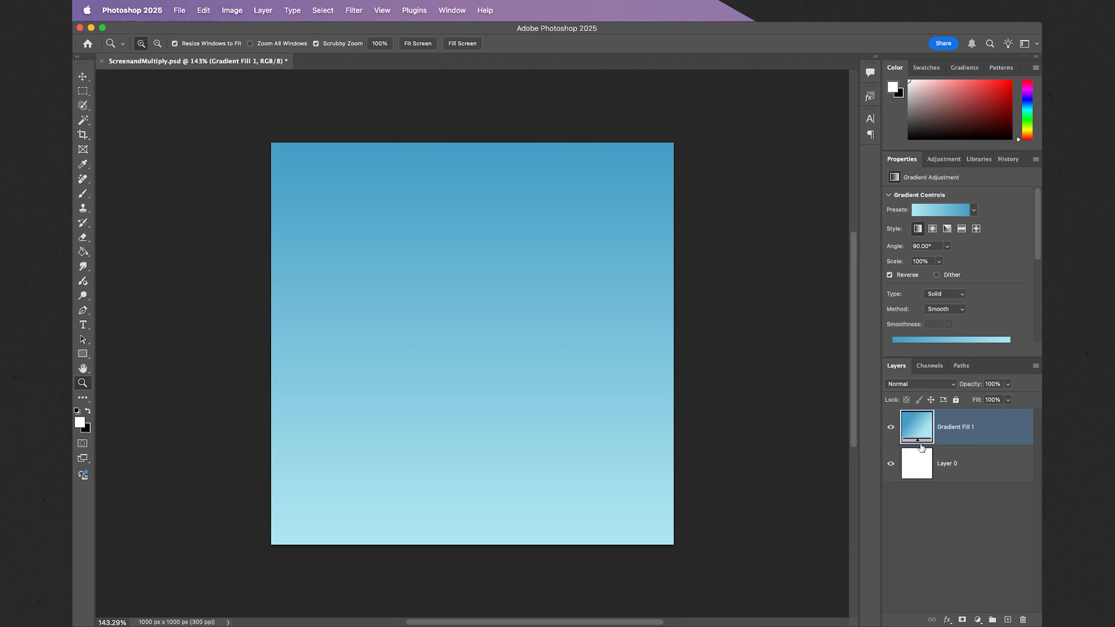
- Delete the white Layer 0 beneath the gradient fill
{"action": "left_click", "coordinate": [970, 464]}
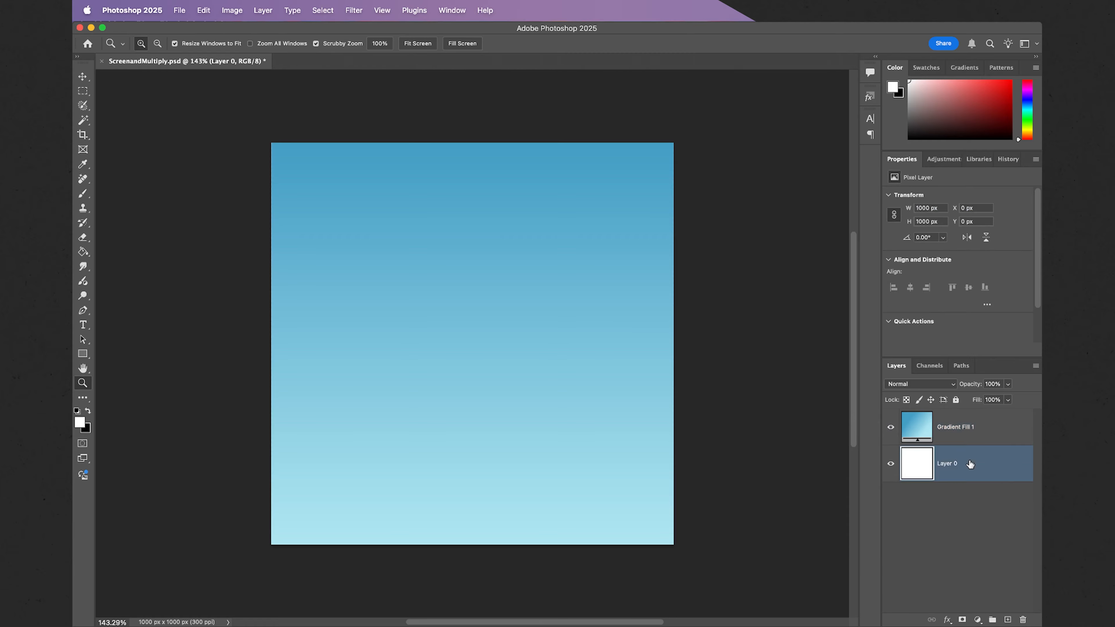
{"action": "left_click", "coordinate": [1023, 619]}
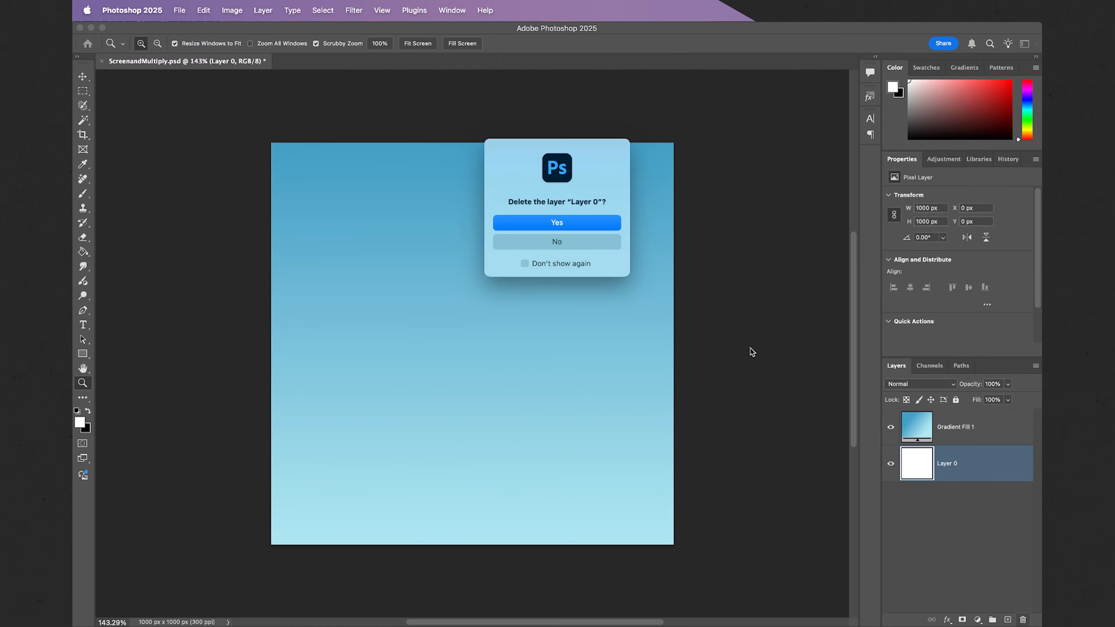
{"action": "left_click", "coordinate": [610, 222]}
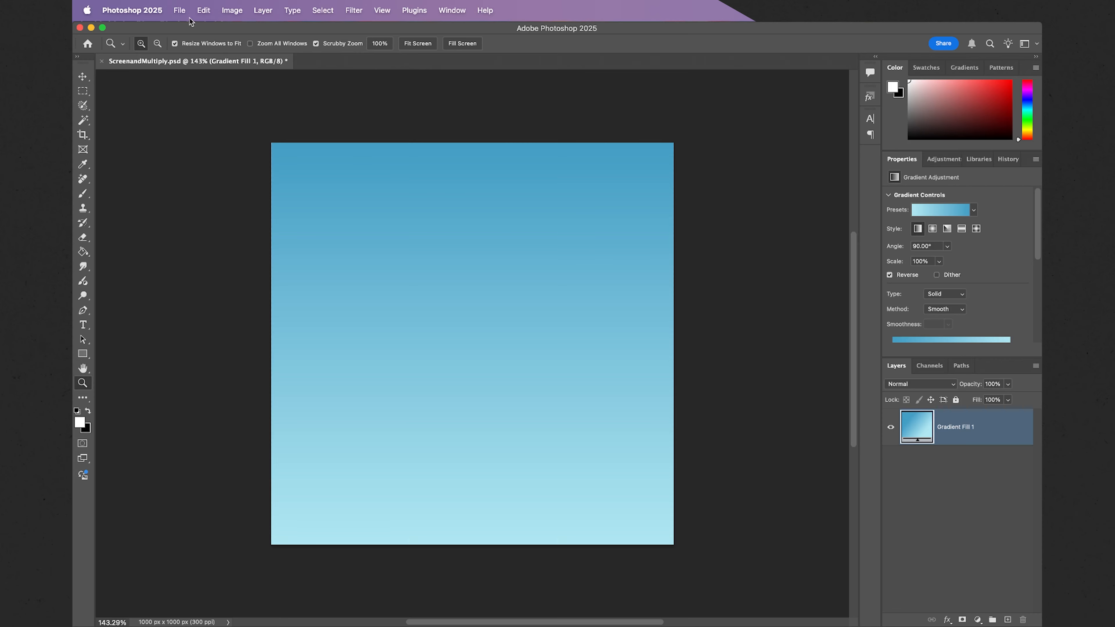
- Place the cloud image Depositphotos_313731568_DS.jpg from Downloads as an embedded object above the gradient
{"action": "left_click", "coordinate": [181, 10]}
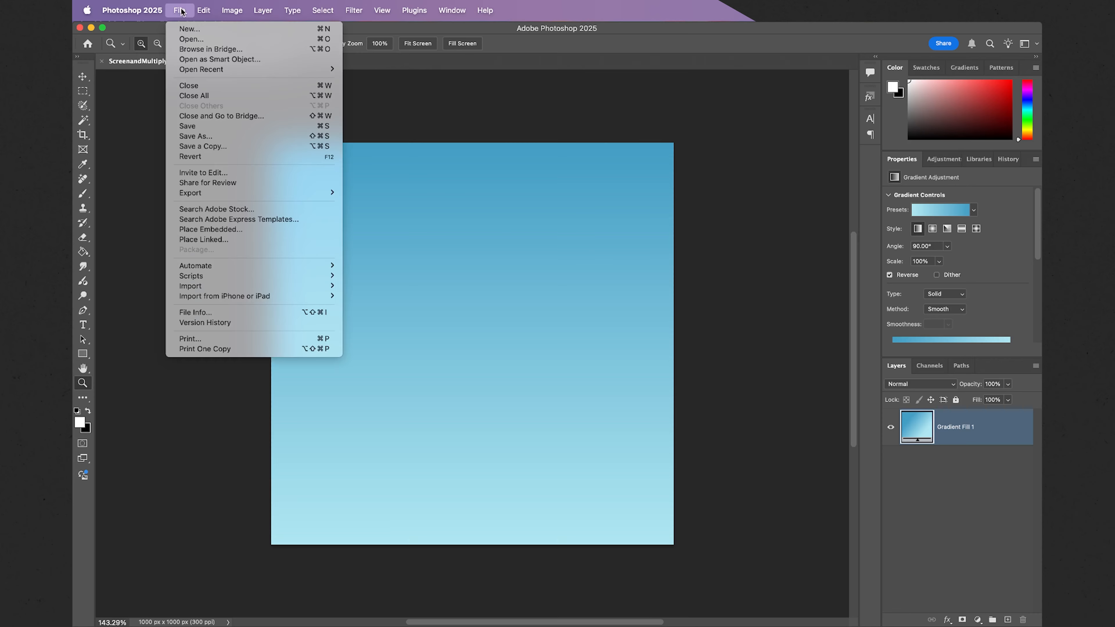
{"action": "left_click", "coordinate": [206, 229]}
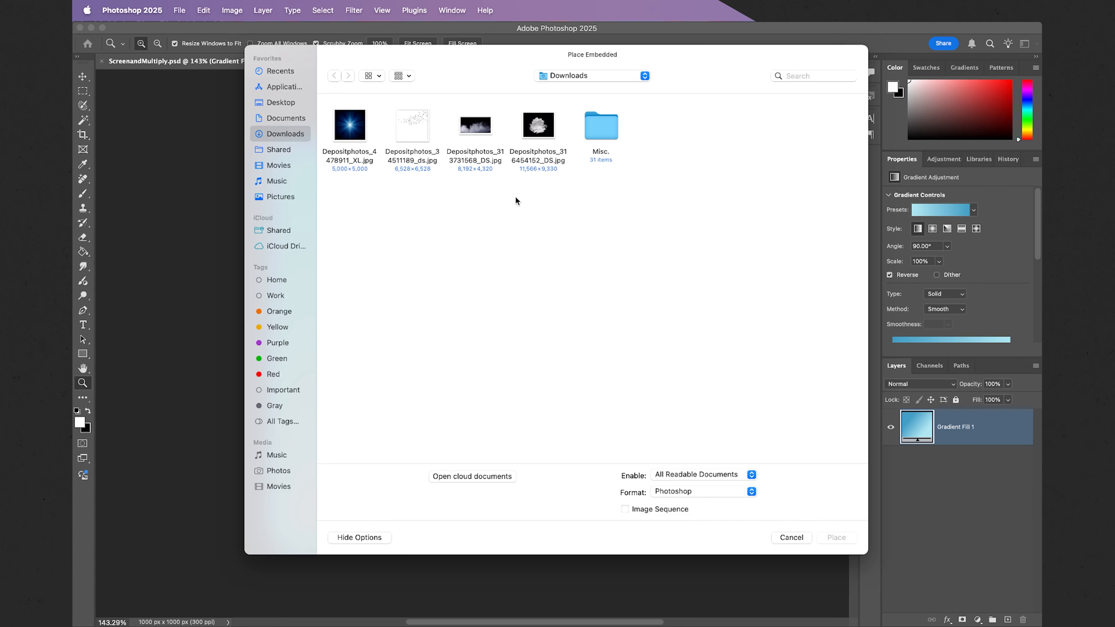
{"action": "left_click", "coordinate": [474, 126]}
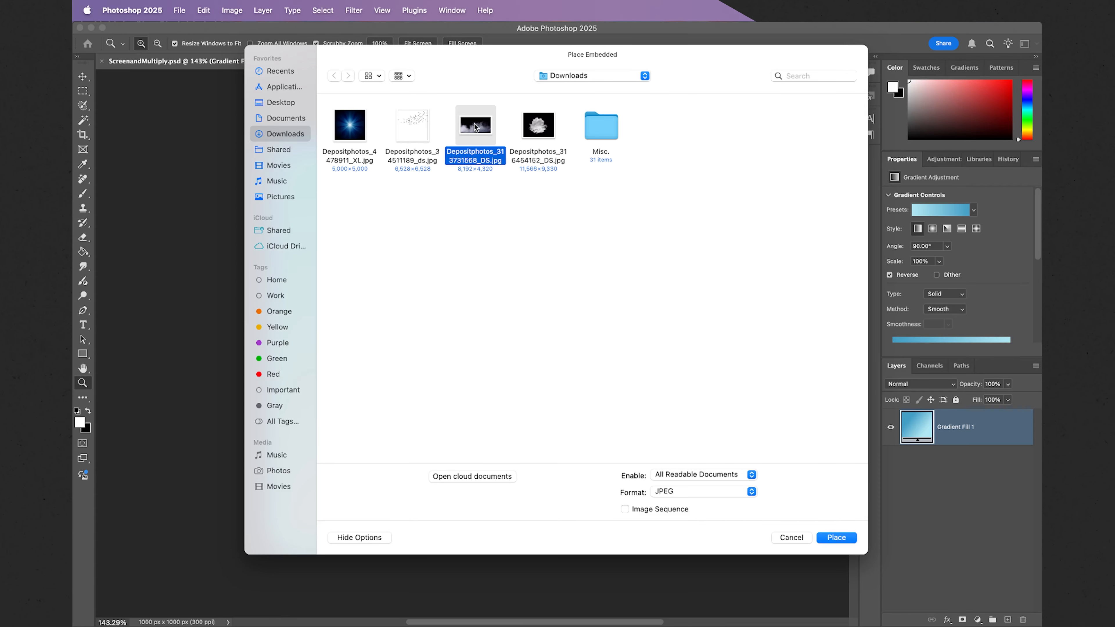
{"action": "left_click", "coordinate": [836, 537]}
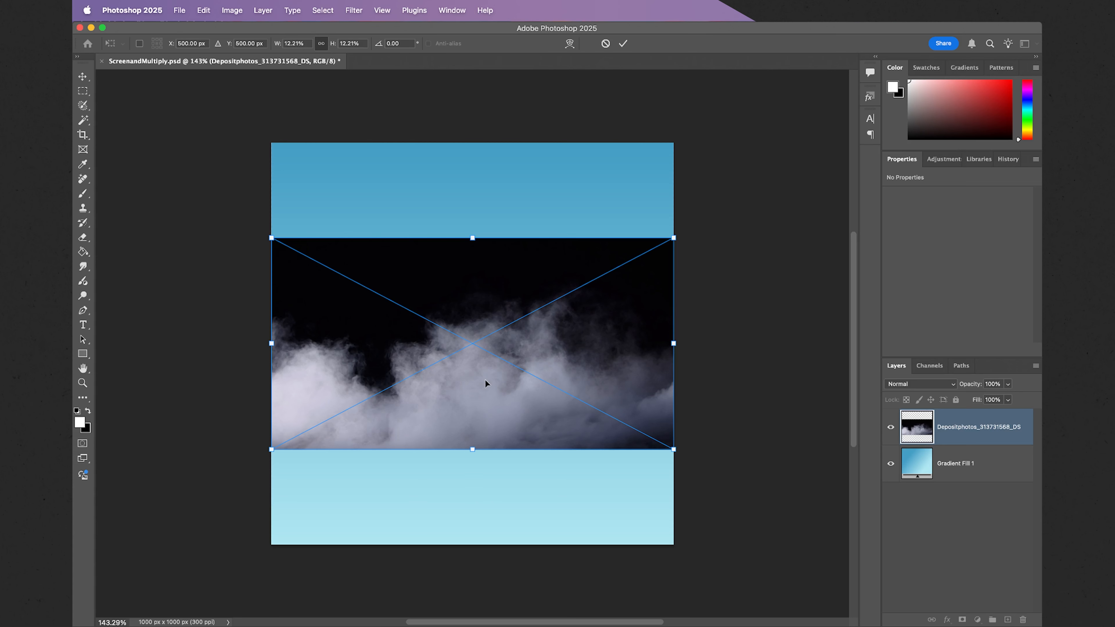
- Move the placed cloud image to the canvas's lower half, scale it to about 13.93%, and set its blend mode to Screen
{"action": "left_click_drag", "start_coordinate": [485, 381], "coordinate": [457, 497]}
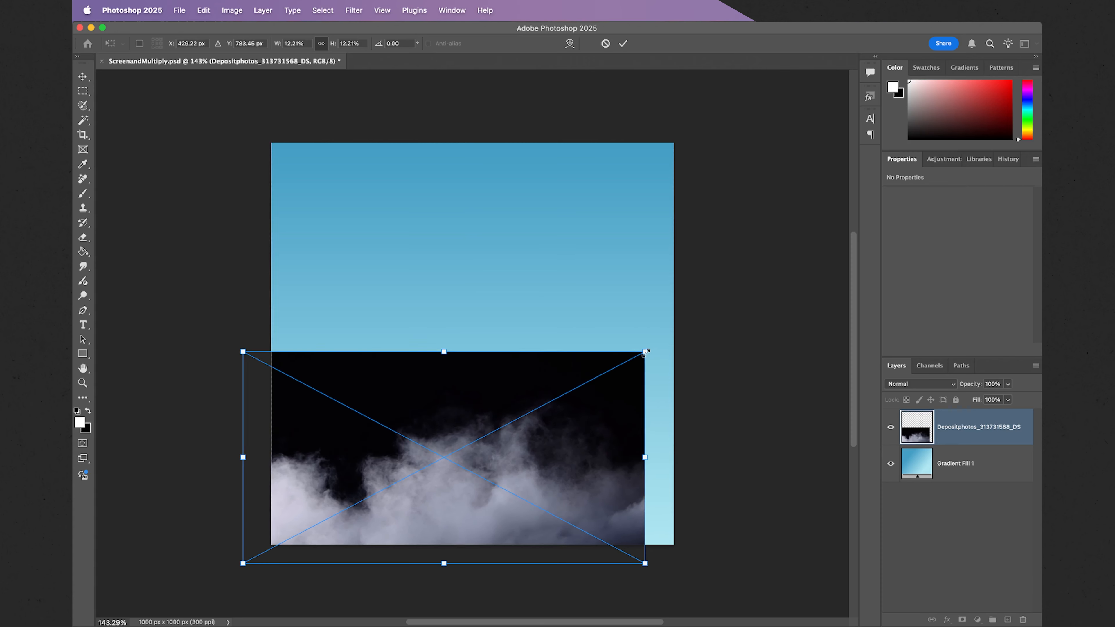
{"action": "left_click_drag", "start_coordinate": [646, 352], "coordinate": [703, 325]}
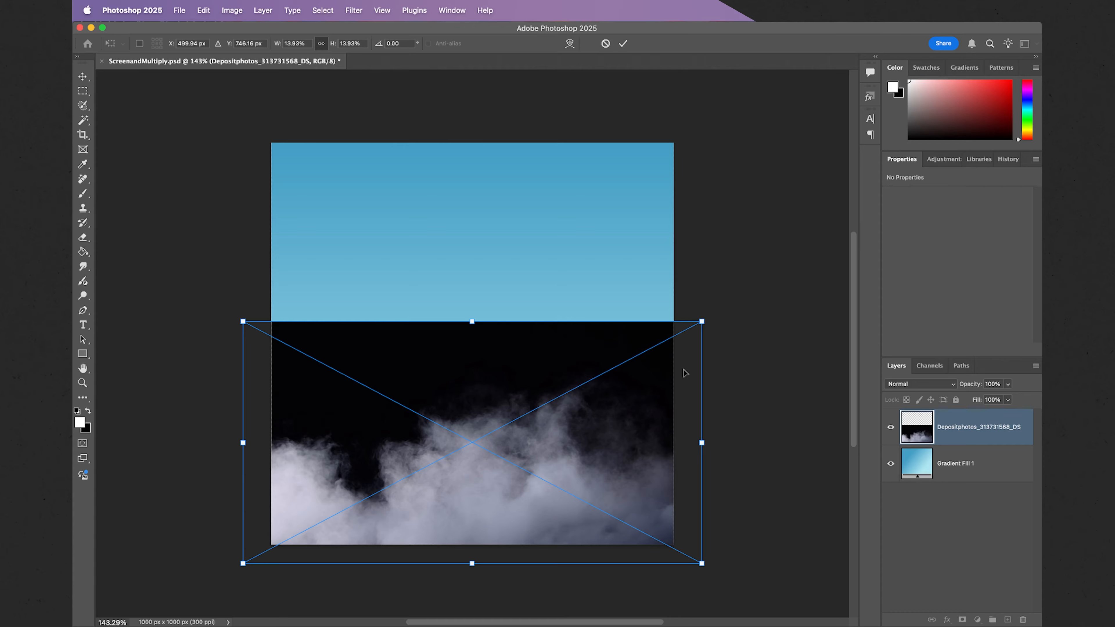
{"action": "key", "text": "Return"}
{"action": "key", "text": "z"}
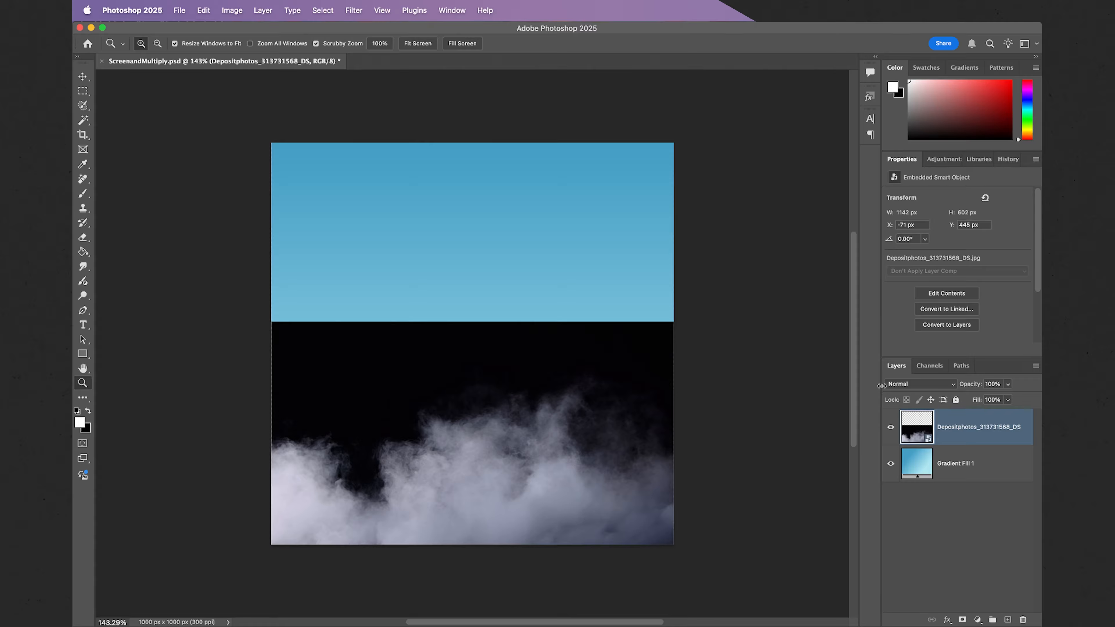
{"action": "left_click", "coordinate": [896, 385]}
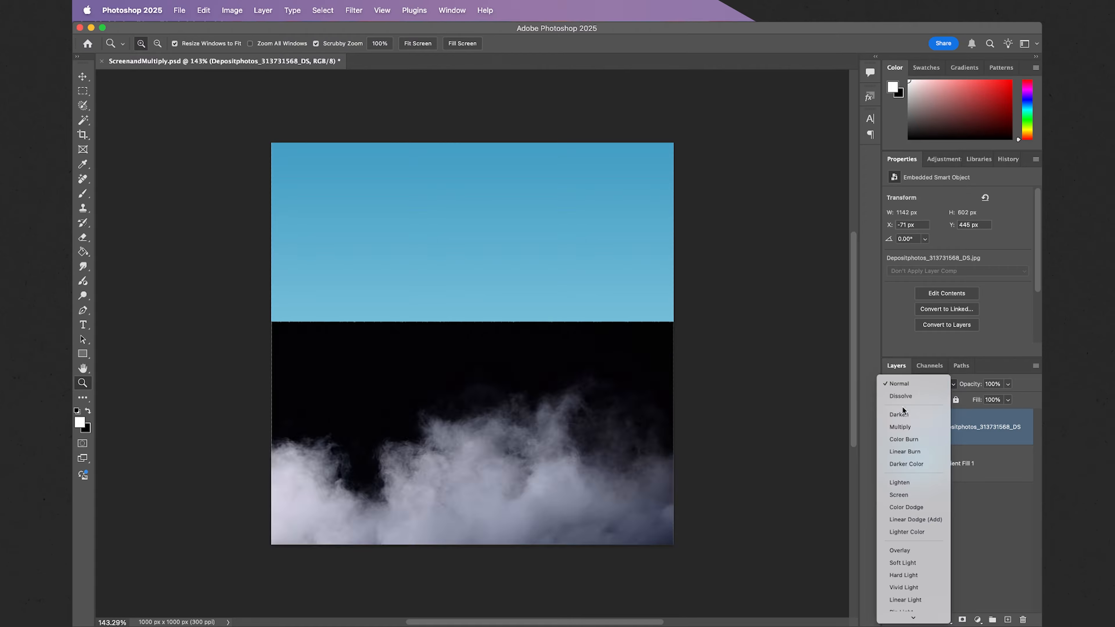
{"action": "left_click", "coordinate": [899, 494]}
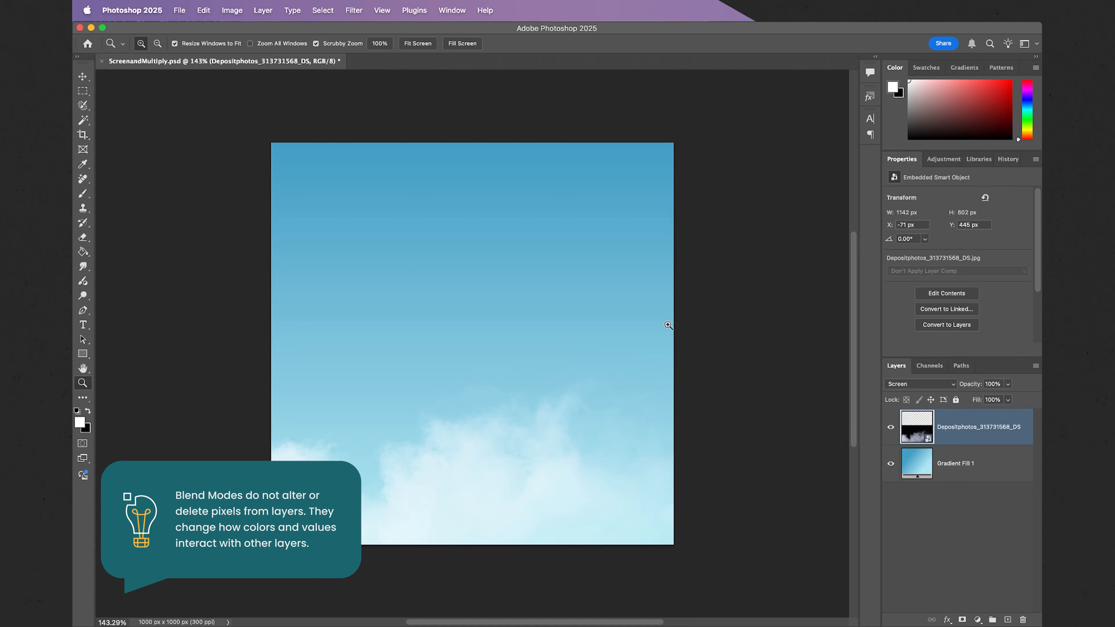
- Apply a Brightness/Contrast adjustment to the lower cloud layer with Brightness at 48
{"action": "left_click", "coordinate": [230, 8]}
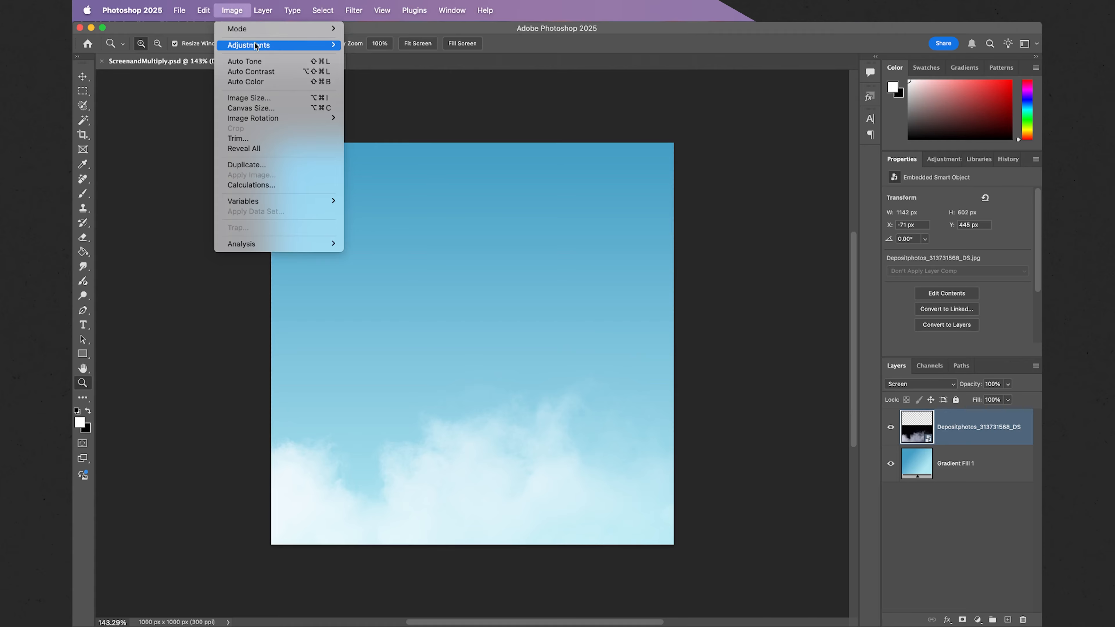
{"action": "mouse_move", "coordinate": [280, 47]}
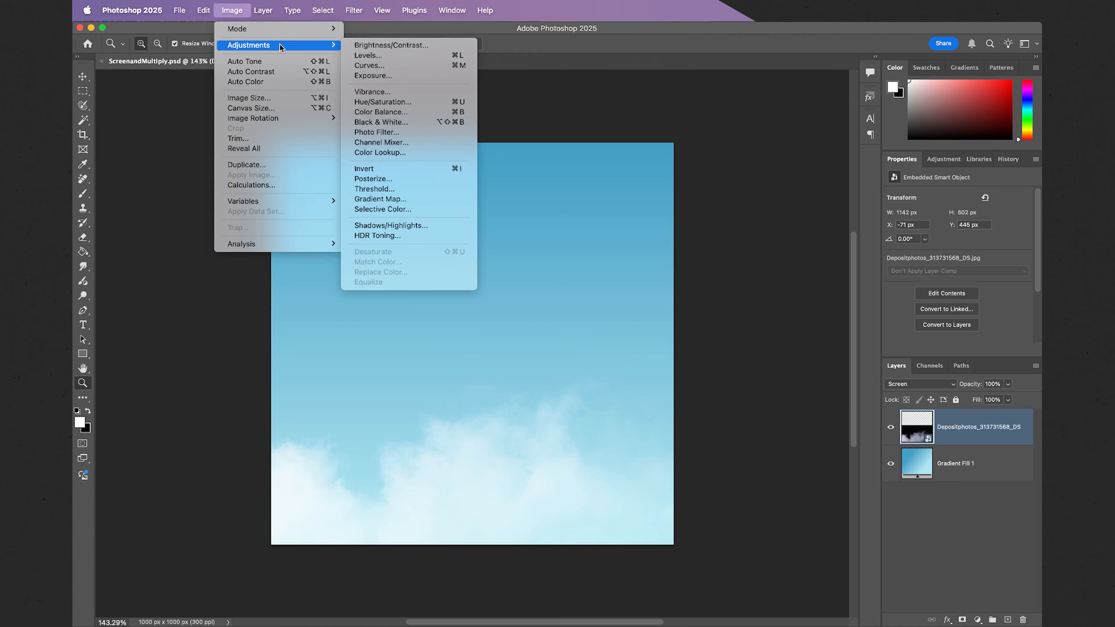
{"action": "left_click", "coordinate": [354, 46]}
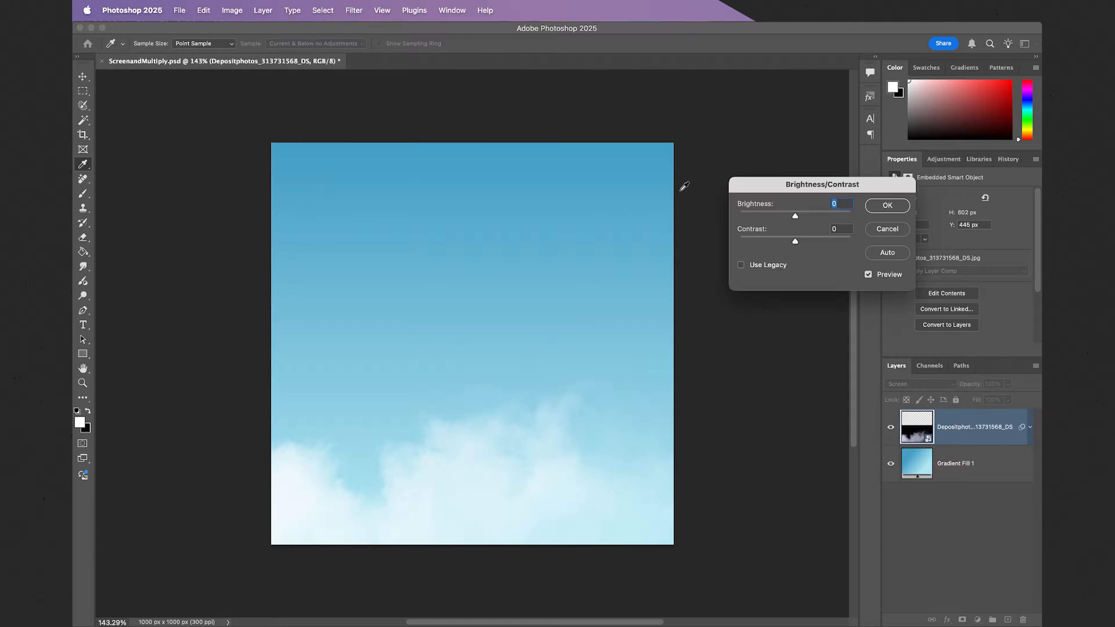
{"action": "mouse_move", "coordinate": [795, 215]}
{"action": "left_mouse_down"}
{"action": "mouse_move", "coordinate": [784, 217]}
{"action": "mouse_move", "coordinate": [812, 218]}
{"action": "left_mouse_up"}
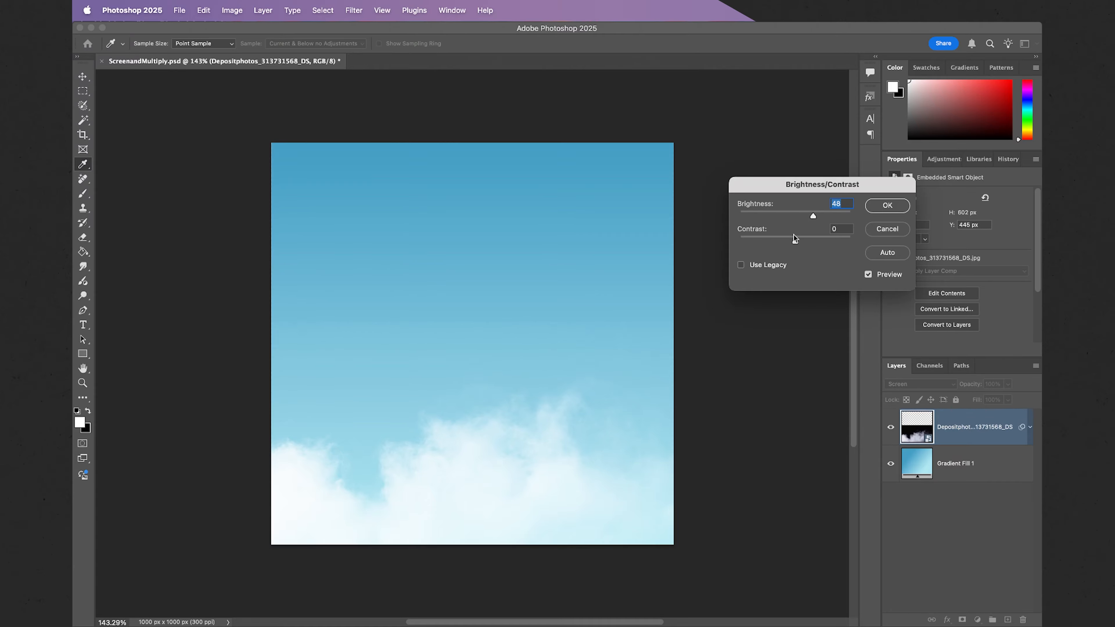
{"action": "left_click_drag", "start_coordinate": [794, 241], "coordinate": [794, 240]}
{"action": "left_click", "coordinate": [885, 206]}
{"action": "key", "text": "z"}
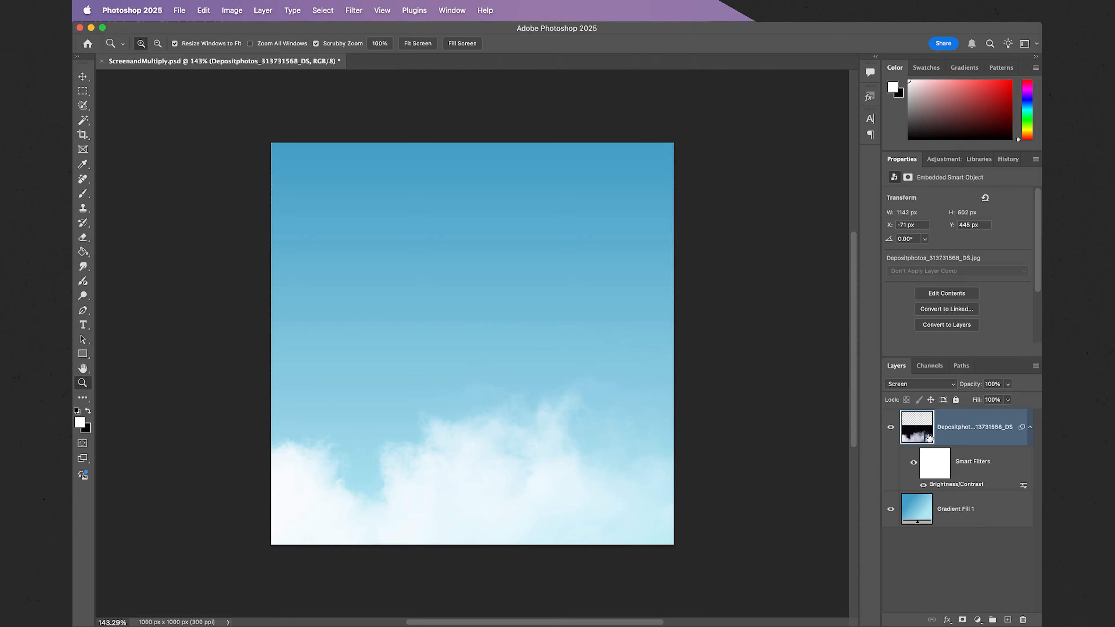
- Add a layer mask to the lower cloud layer and hide its upper edge with a soft black 500 px brush at 100% opacity
{"action": "left_click", "coordinate": [962, 620]}
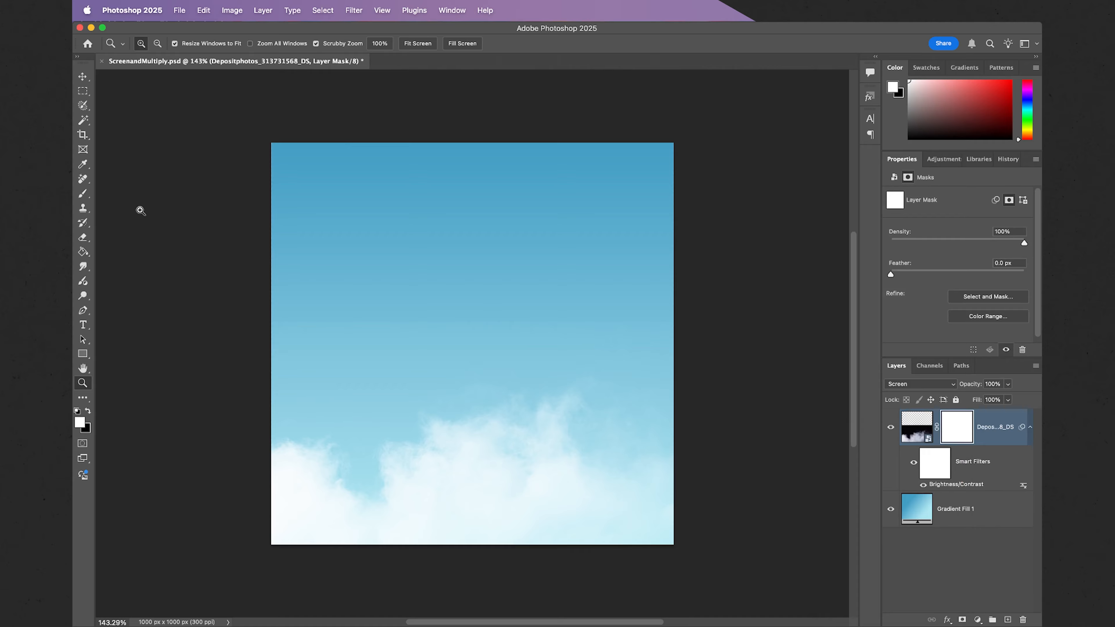
{"action": "left_click", "coordinate": [82, 193]}
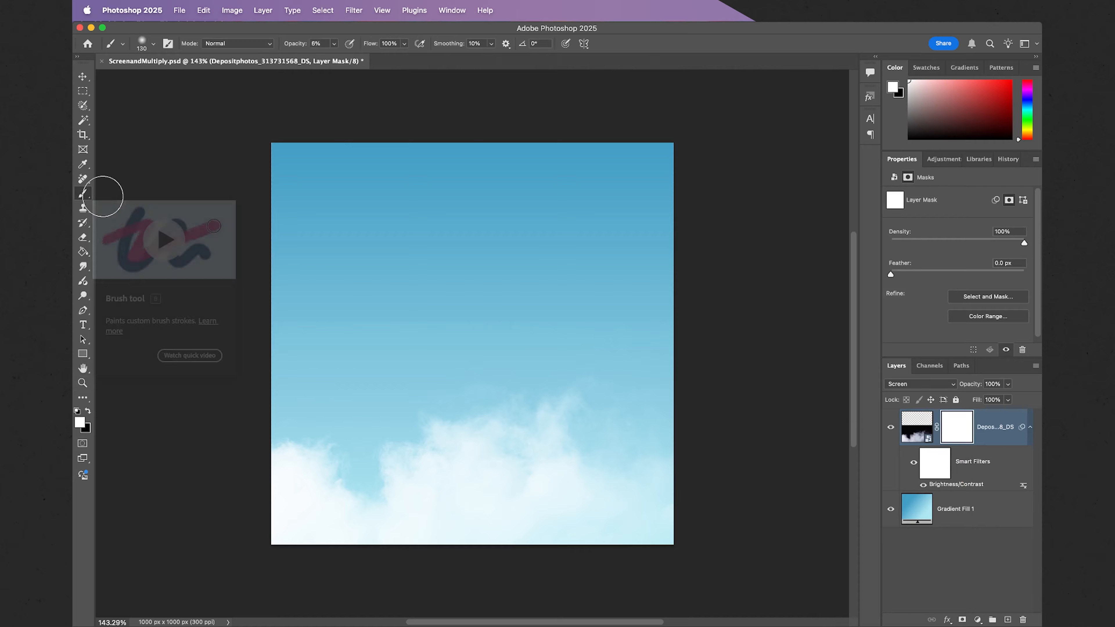
{"action": "left_click", "coordinate": [88, 412]}
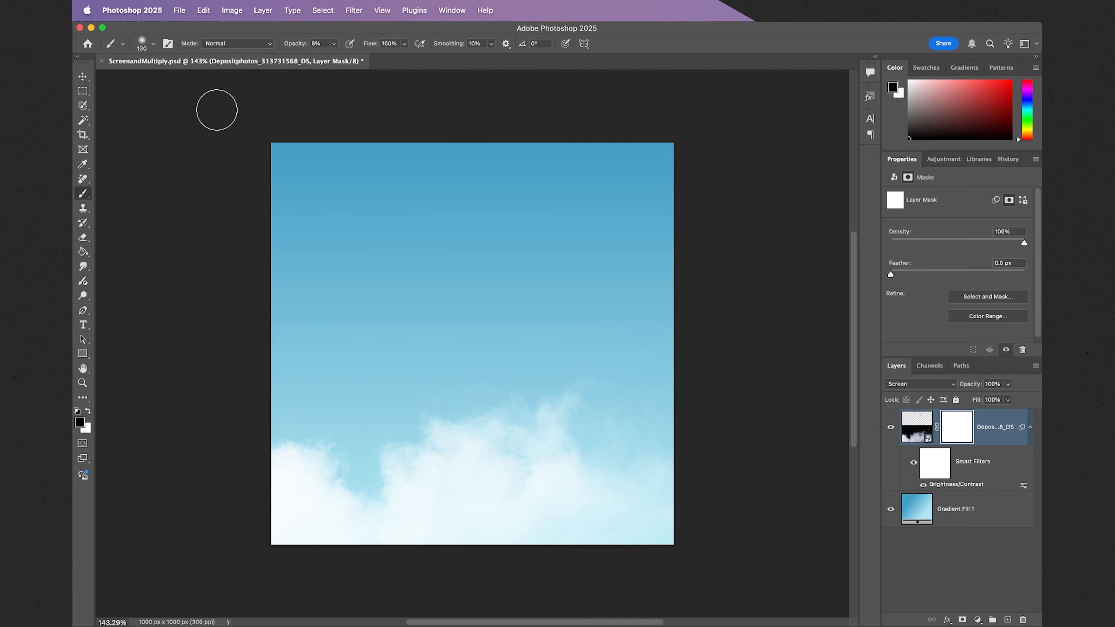
{"action": "left_click", "coordinate": [153, 43]}
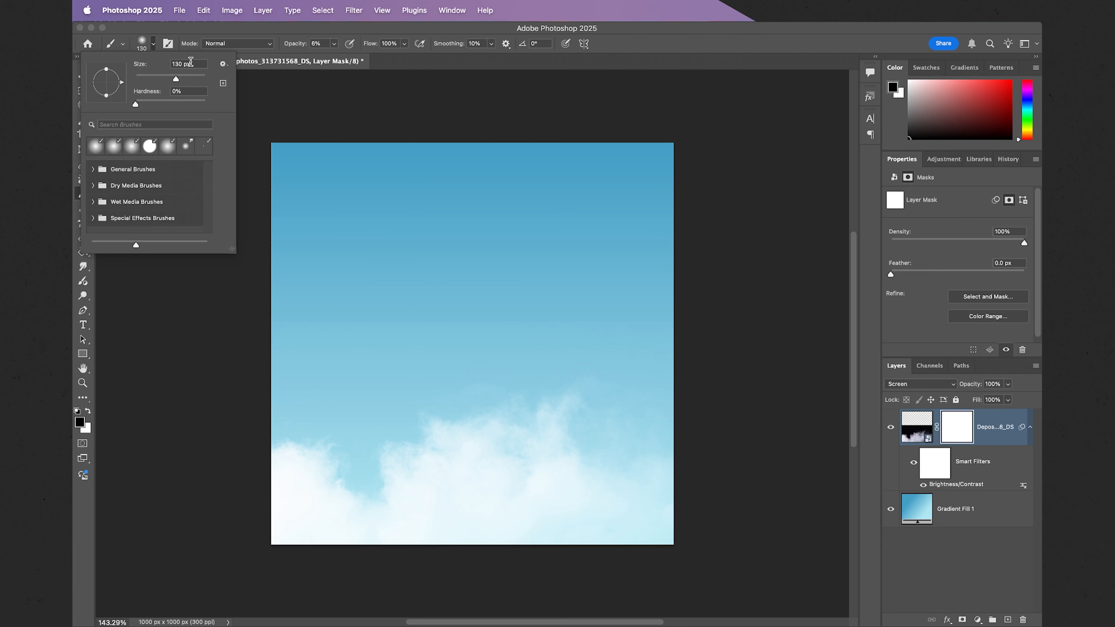
{"action": "left_click_drag", "start_coordinate": [193, 63], "coordinate": [164, 64]}
{"action": "type", "text": "500"}
{"action": "key", "text": "Return"}
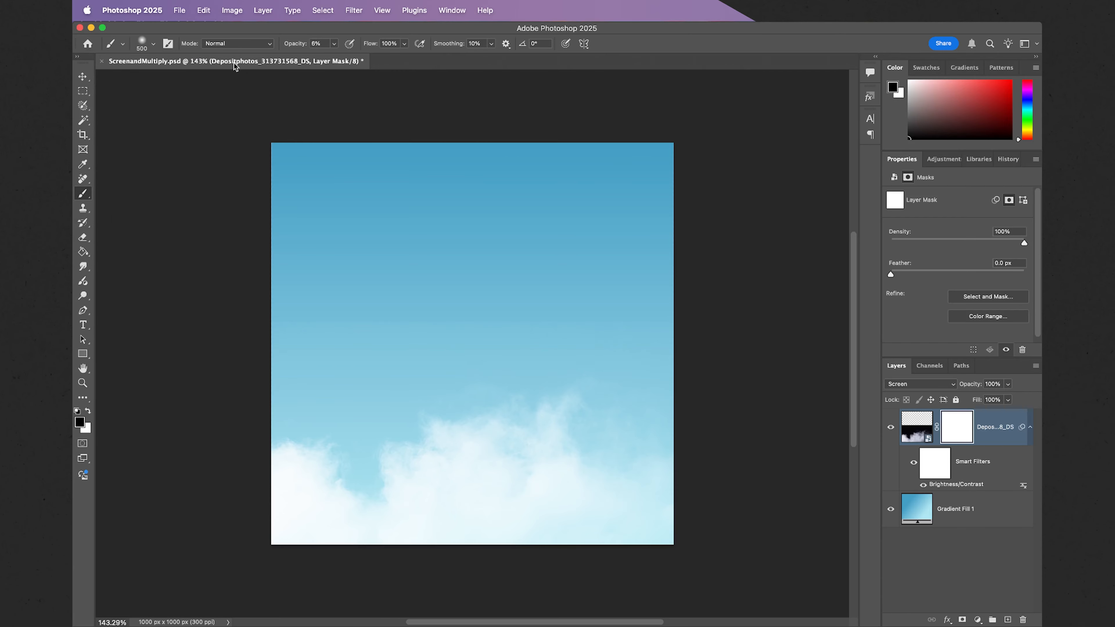
{"action": "left_click", "coordinate": [333, 44]}
{"action": "left_click_drag", "start_coordinate": [332, 57], "coordinate": [391, 57]}
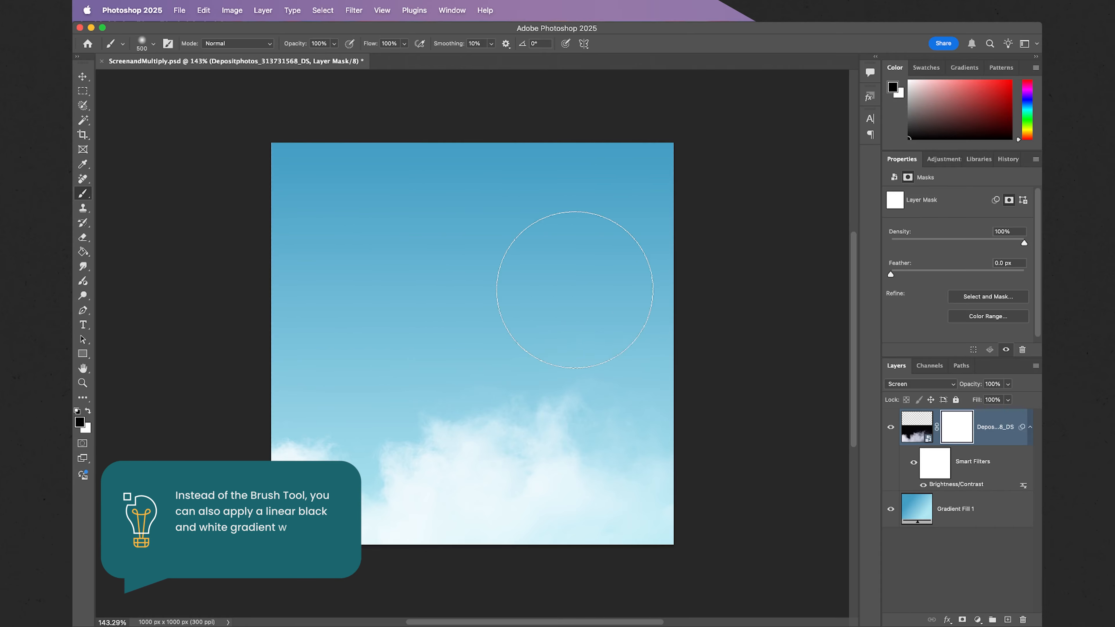
{"action": "left_click_drag", "start_coordinate": [575, 290], "coordinate": [691, 287]}
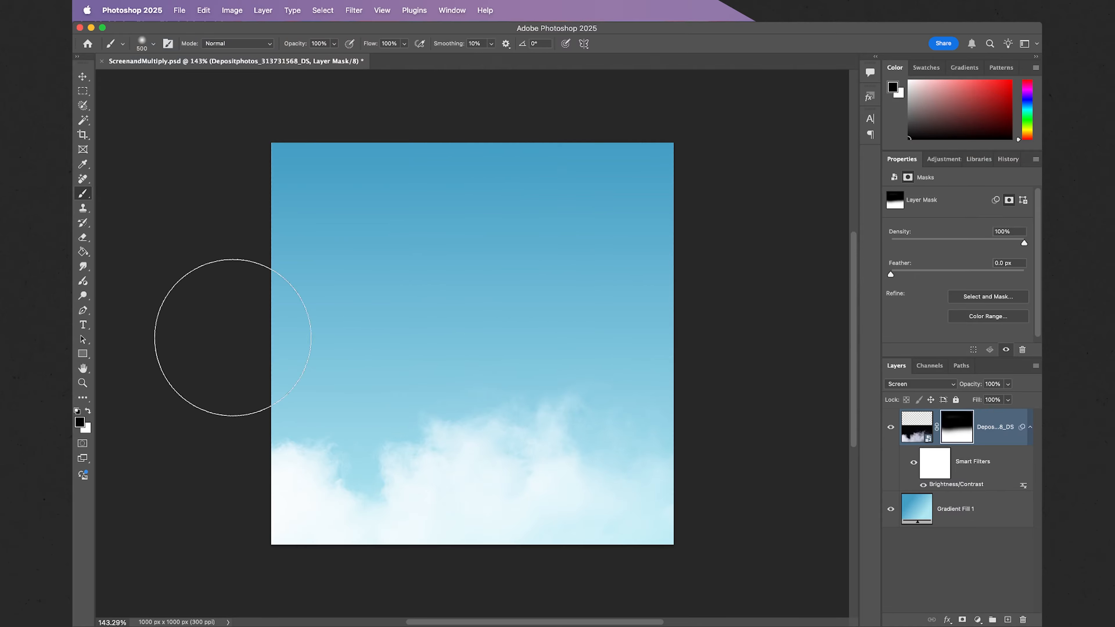
{"action": "left_click", "coordinate": [82, 382]}
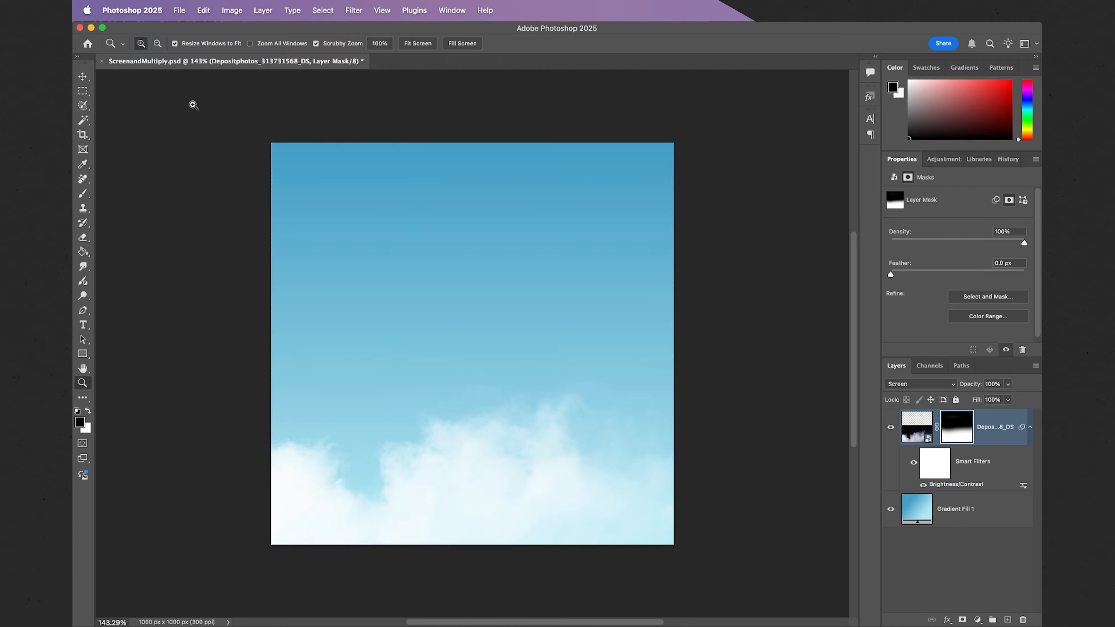
- Place the cloud image Depositphotos_316454152_DS.jpg from Downloads as an embedded object
{"action": "left_click", "coordinate": [179, 11]}
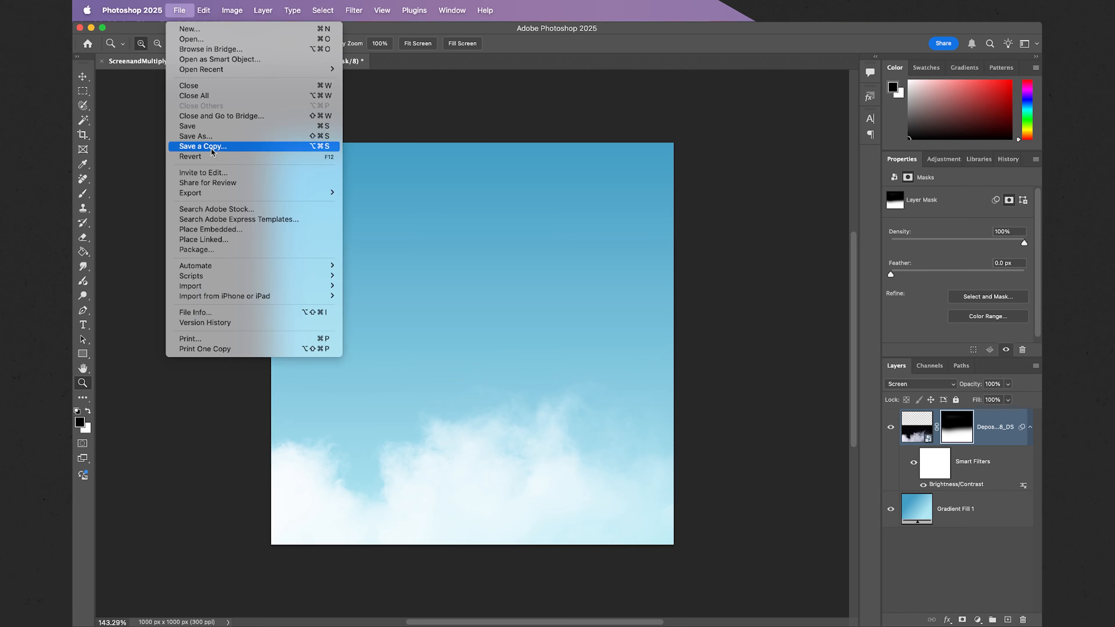
{"action": "left_click", "coordinate": [216, 229]}
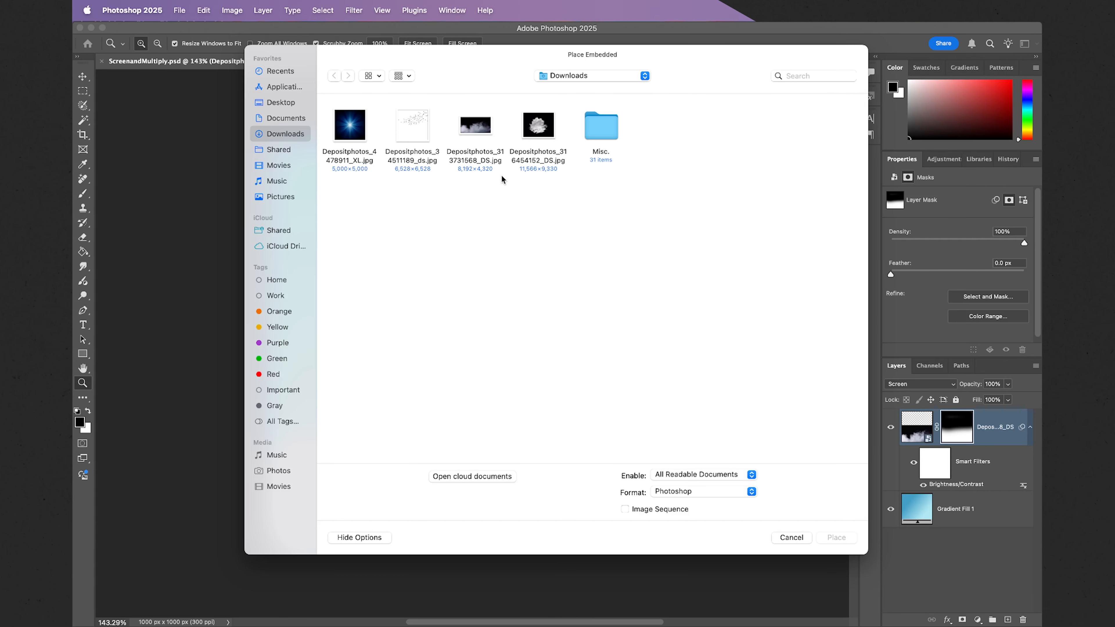
{"action": "double_click", "coordinate": [537, 127]}
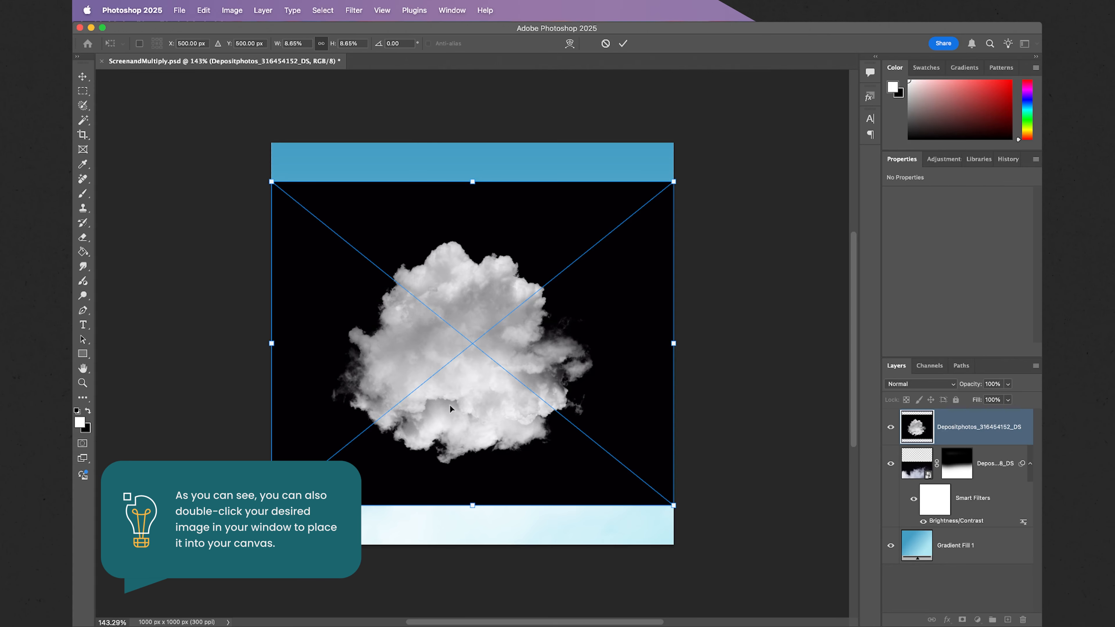
- Move the new cloud image to the canvas's upper-right corner and widen it to about 9.96%, keeping its height at 8.65%
{"action": "left_click_drag", "start_coordinate": [449, 405], "coordinate": [609, 244]}
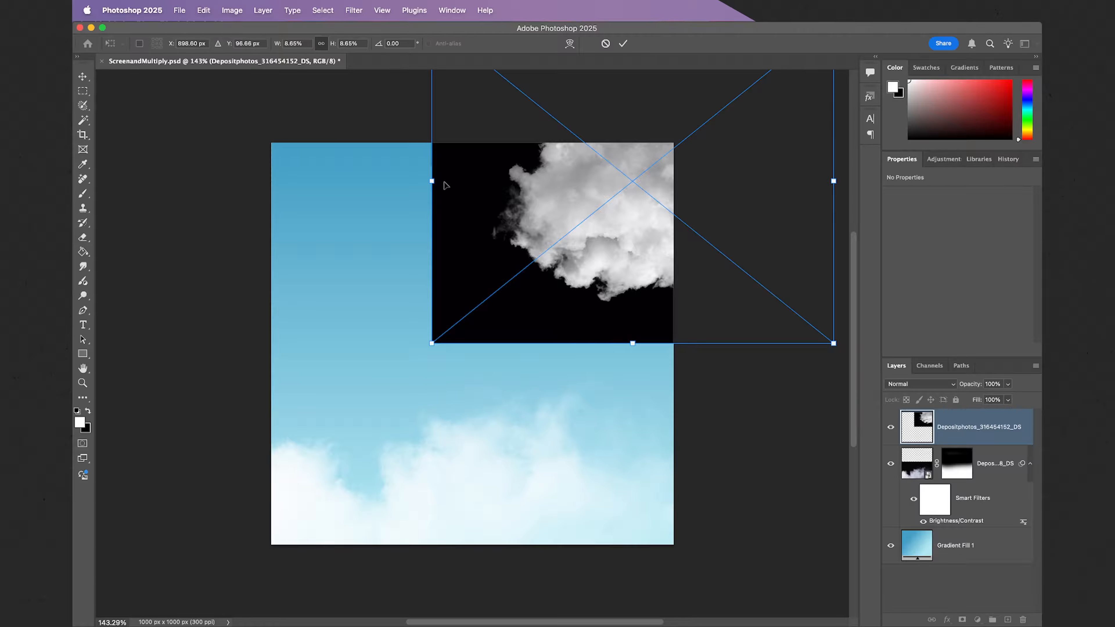
{"action": "left_click_drag", "start_coordinate": [432, 181], "coordinate": [368, 182]}
{"action": "left_click_drag", "start_coordinate": [532, 253], "coordinate": [543, 239]}
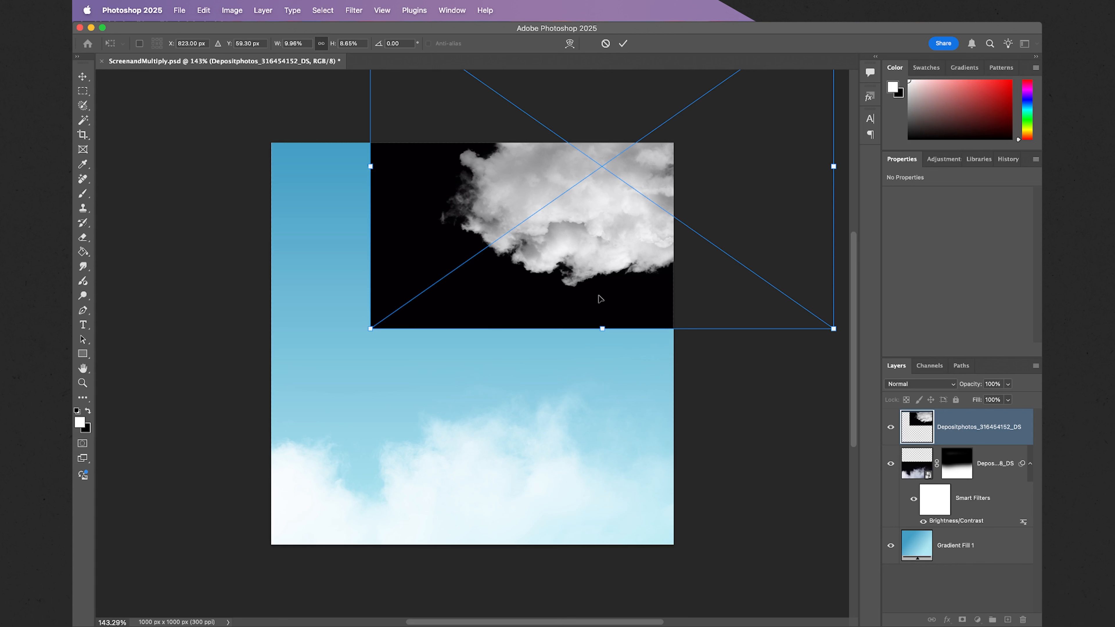
{"action": "key", "text": "Return"}
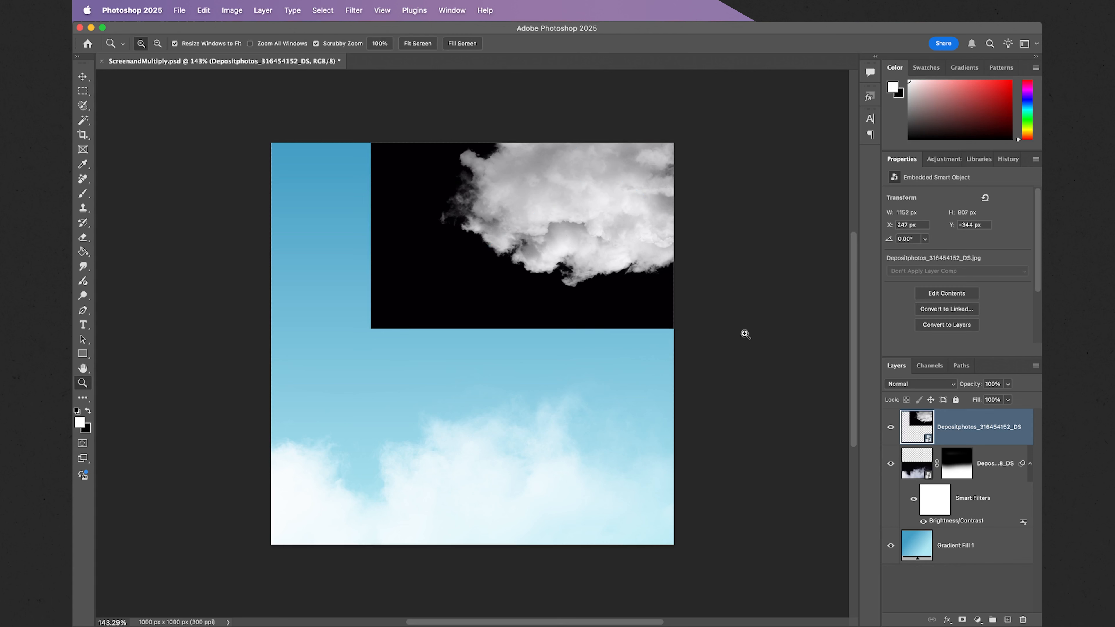
- Set the upper-right cloud layer's blend mode to Screen
{"action": "left_click", "coordinate": [901, 385]}
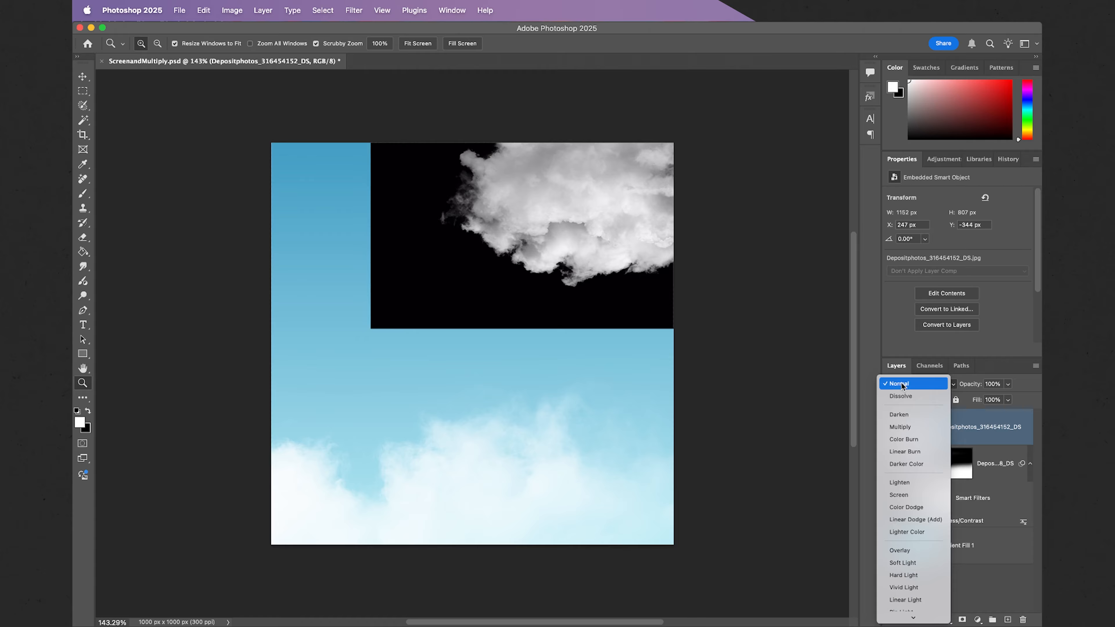
{"action": "left_click", "coordinate": [906, 496]}
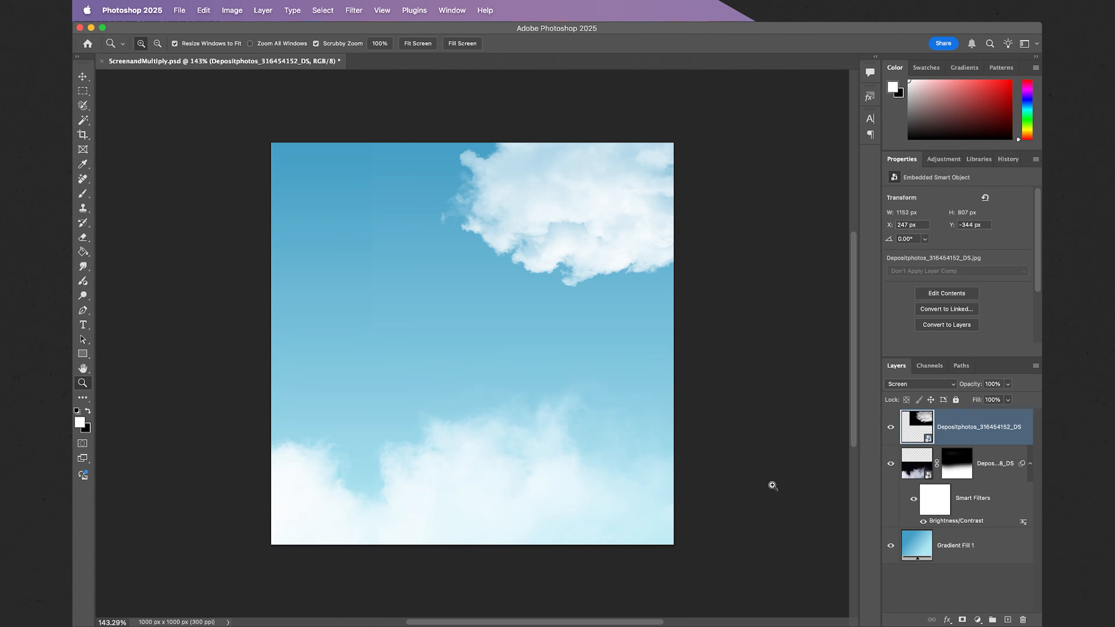
{"action": "left_click", "coordinate": [897, 384]}
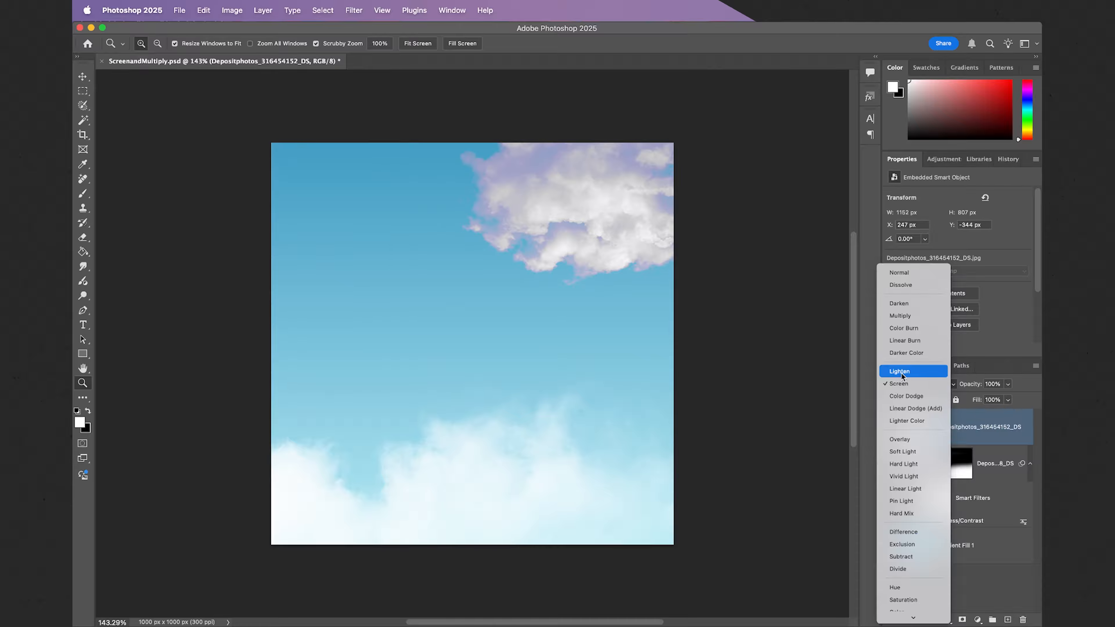
{"action": "left_click", "coordinate": [821, 402]}
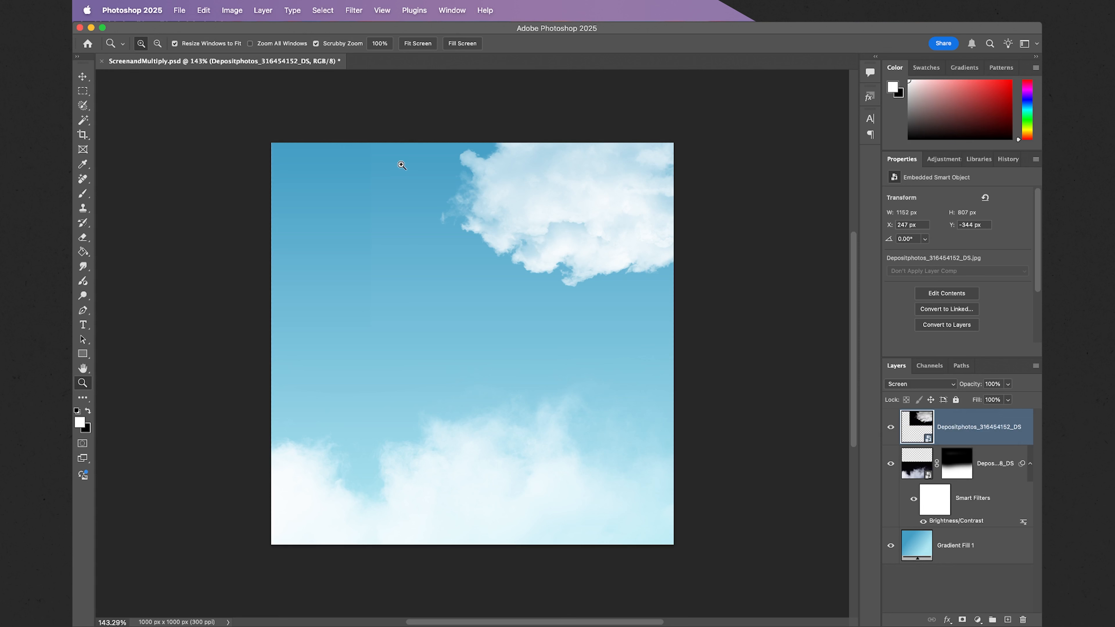
- Duplicate the upper-right cloud to the canvas's lower-left area and resize the copy to about 1507 by 842 px
{"action": "left_click", "coordinate": [83, 77]}
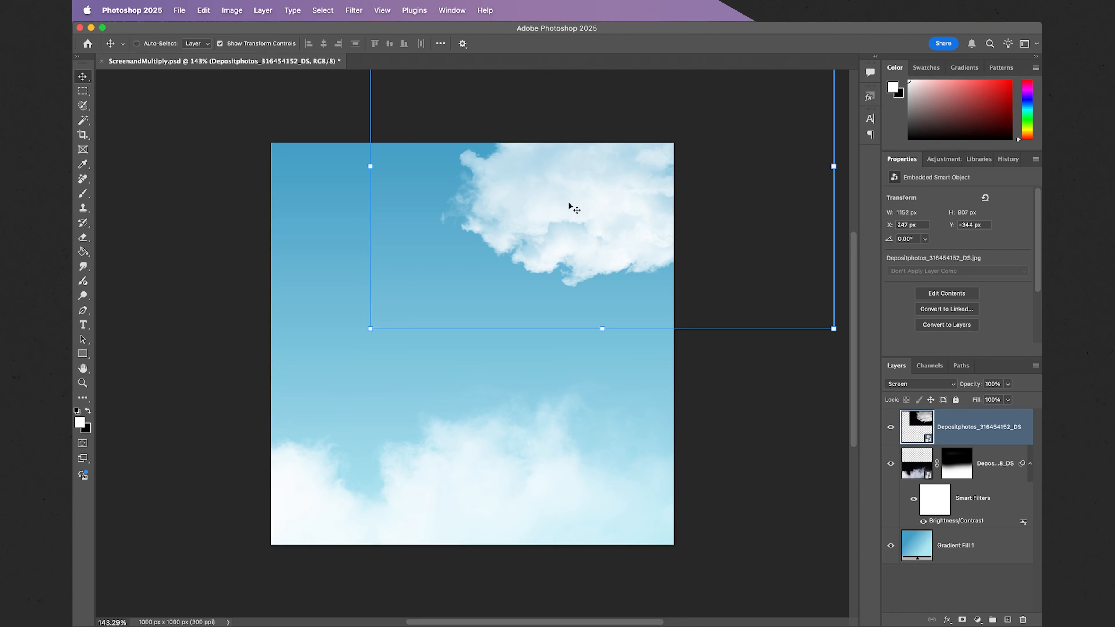
{"action": "left_click_drag", "start_coordinate": [569, 203], "coordinate": [284, 461], "text": "alt"}
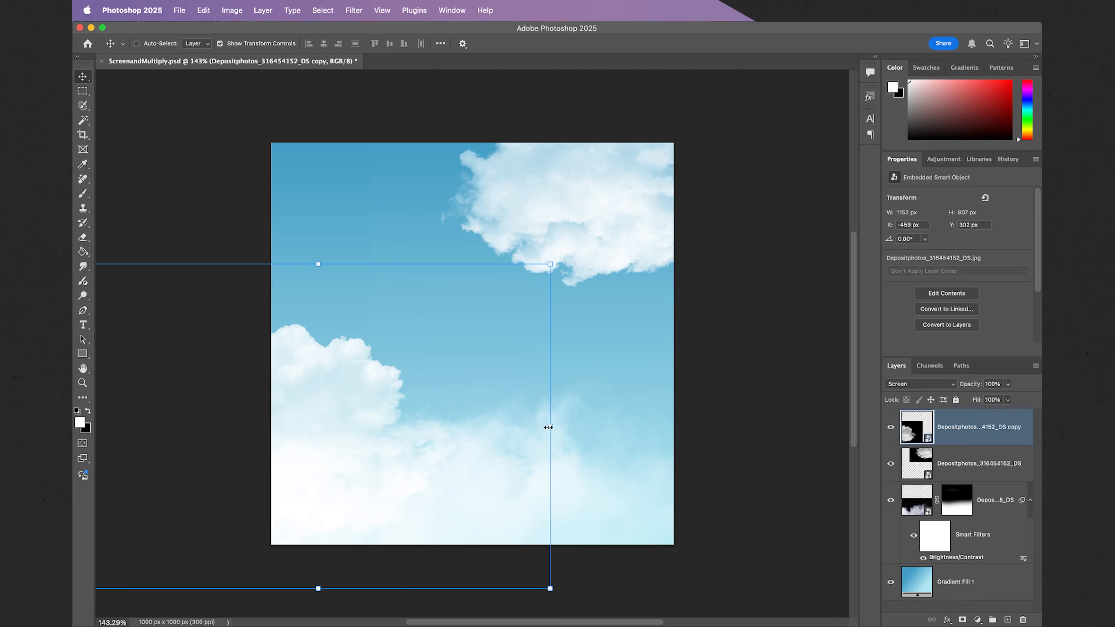
{"action": "mouse_move", "coordinate": [548, 427]}
{"action": "left_mouse_down"}
{"action": "mouse_move", "coordinate": [620, 426]}
{"action": "mouse_move", "coordinate": [568, 425]}
{"action": "left_mouse_up"}
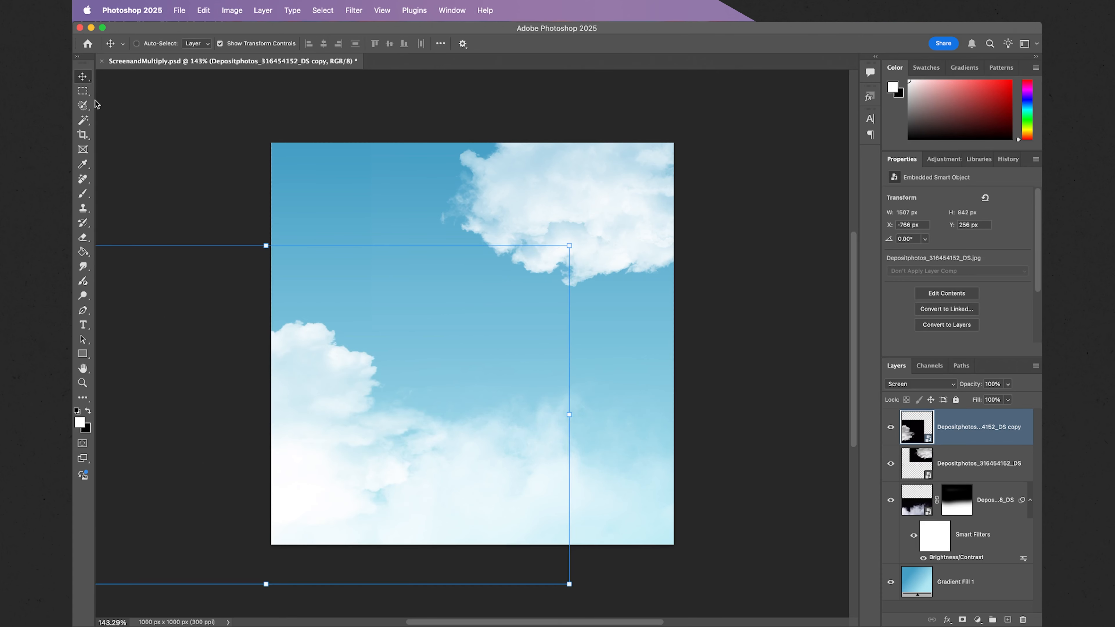
{"action": "left_click", "coordinate": [88, 91]}
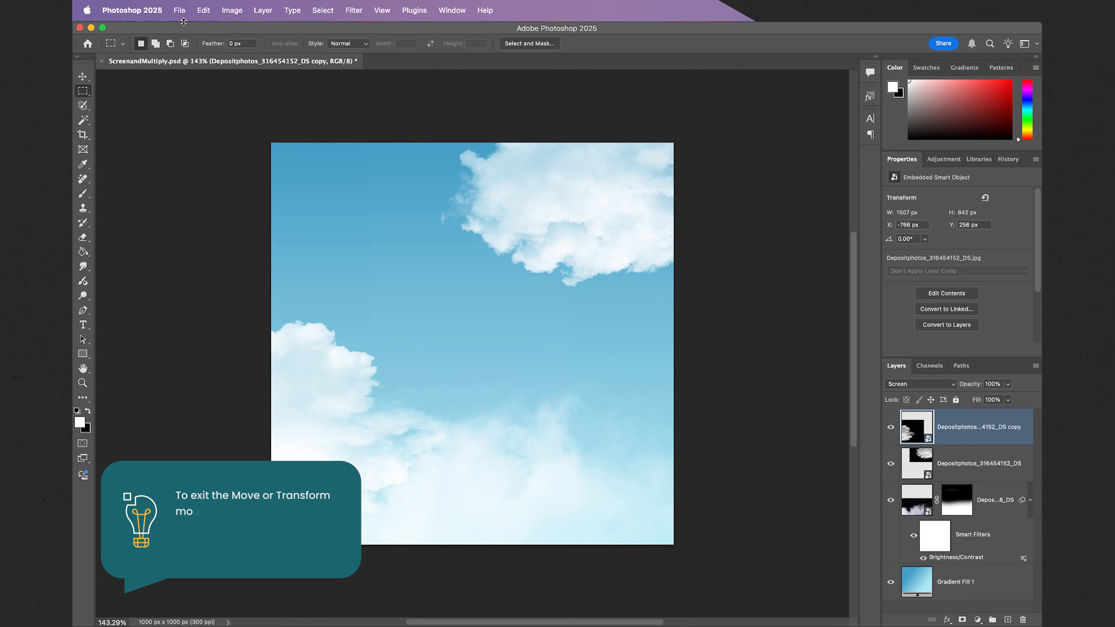
- Place the bird image Depositphotos_34511189_ds.jpg from Downloads as an embedded object above the clouds
{"action": "left_click", "coordinate": [180, 11]}
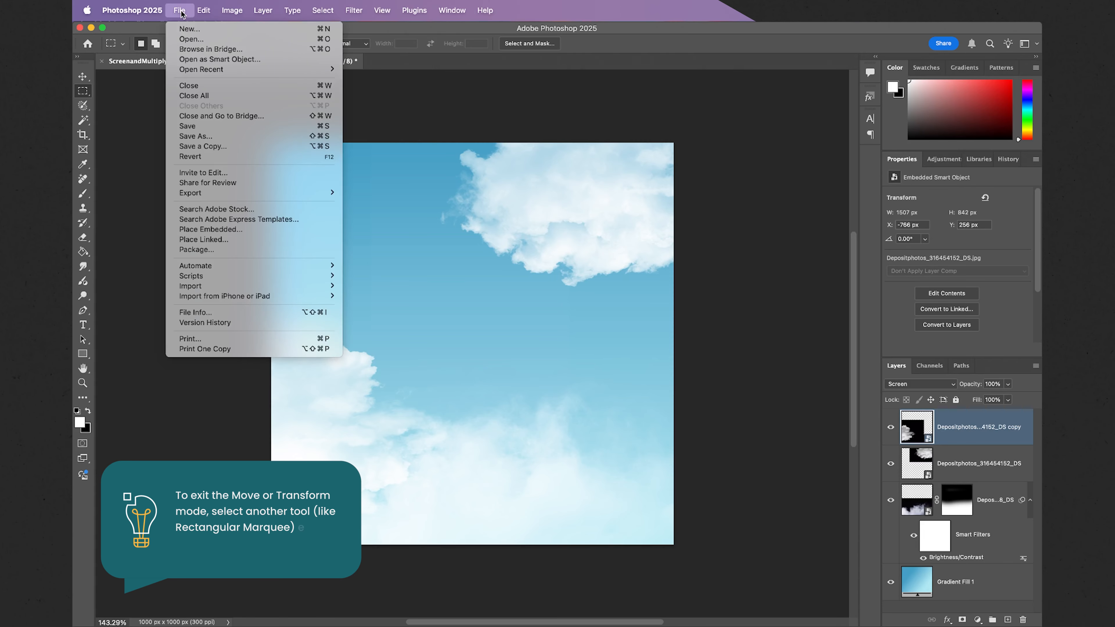
{"action": "left_click", "coordinate": [213, 230]}
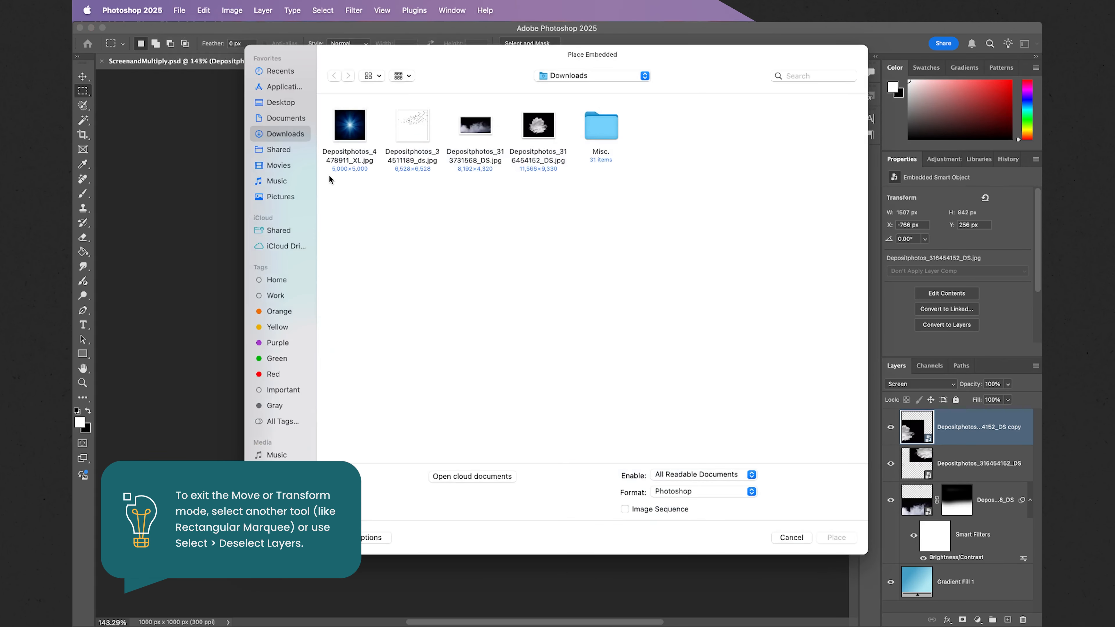
{"action": "double_click", "coordinate": [411, 128]}
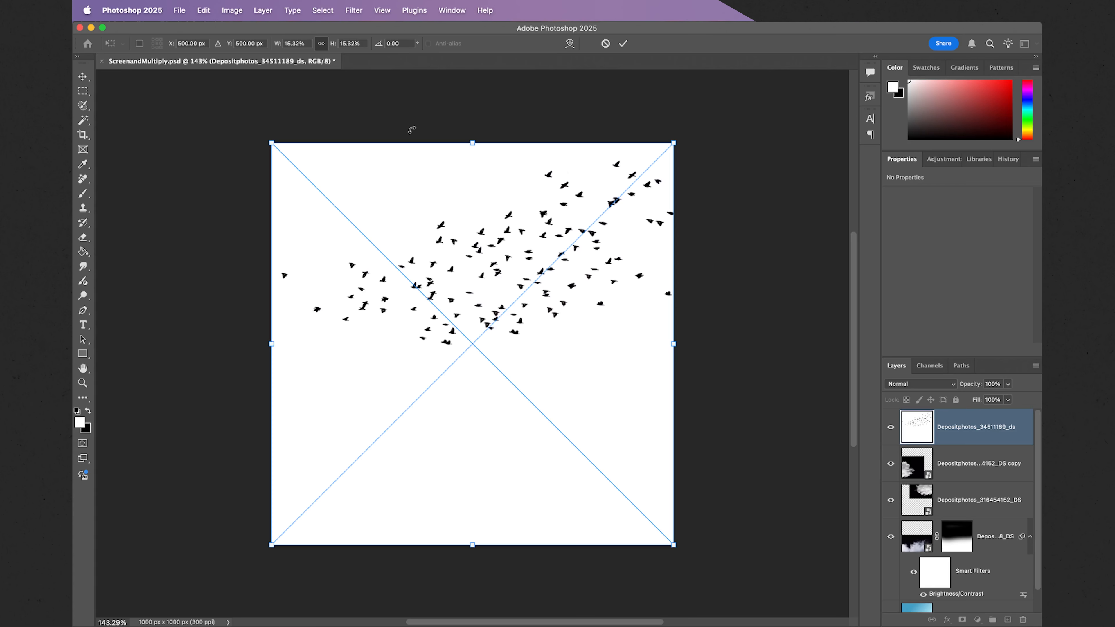
- Commit the placed bird image at full canvas size and set its layer's blend mode to Multiply
{"action": "key", "text": "Return"}
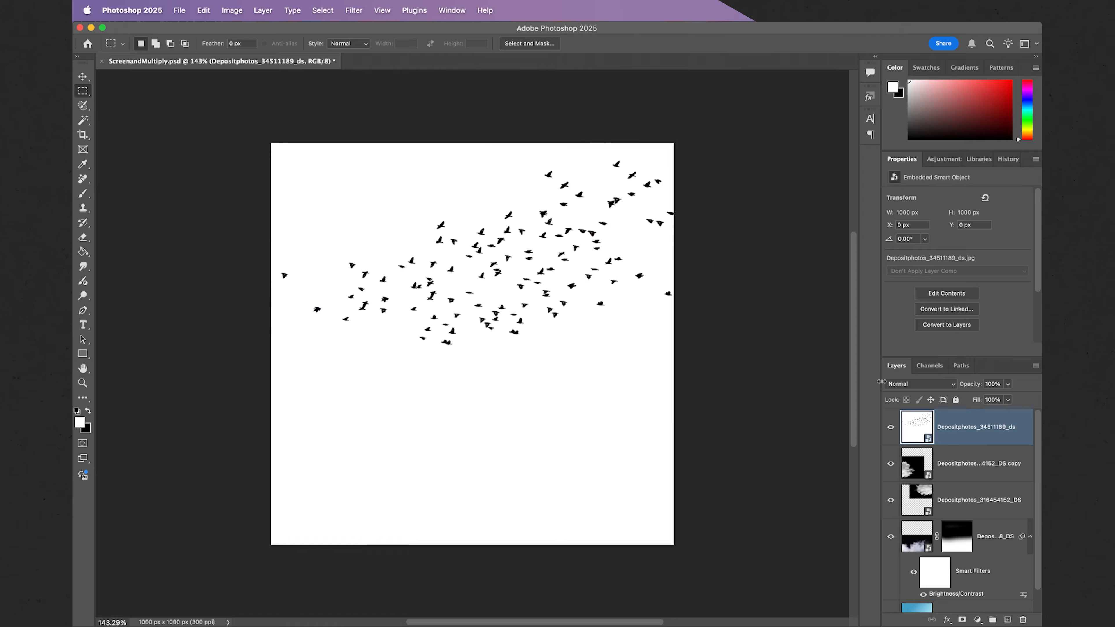
{"action": "left_click", "coordinate": [929, 387]}
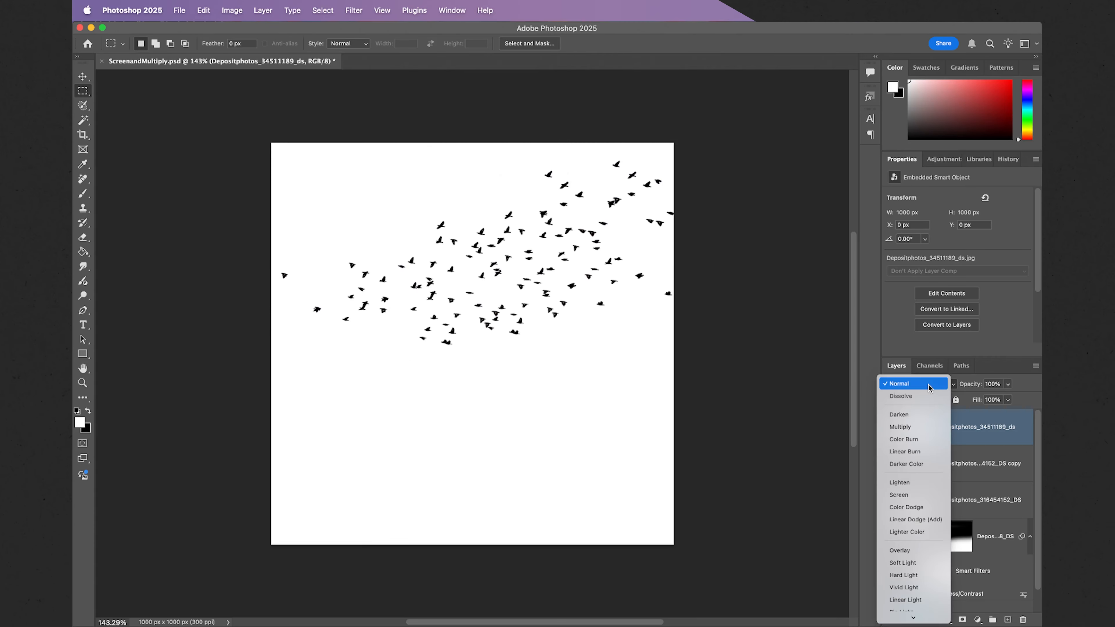
{"action": "left_click", "coordinate": [920, 428]}
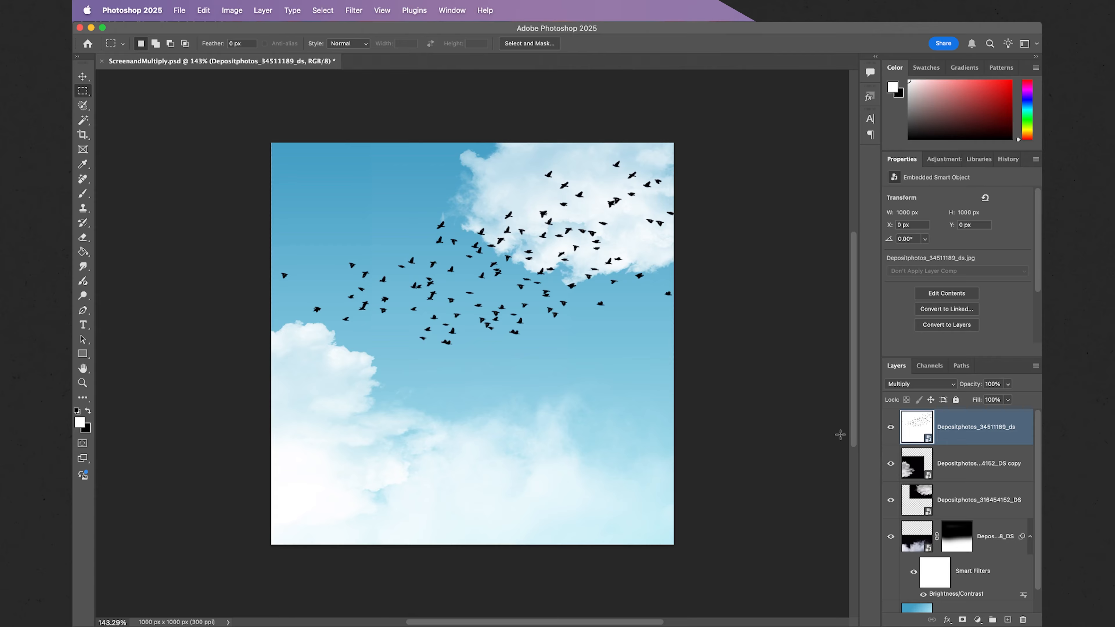
- Try the Darken blend mode on the bird layer for comparison, and return it to Multiply
{"action": "left_click", "coordinate": [903, 385]}
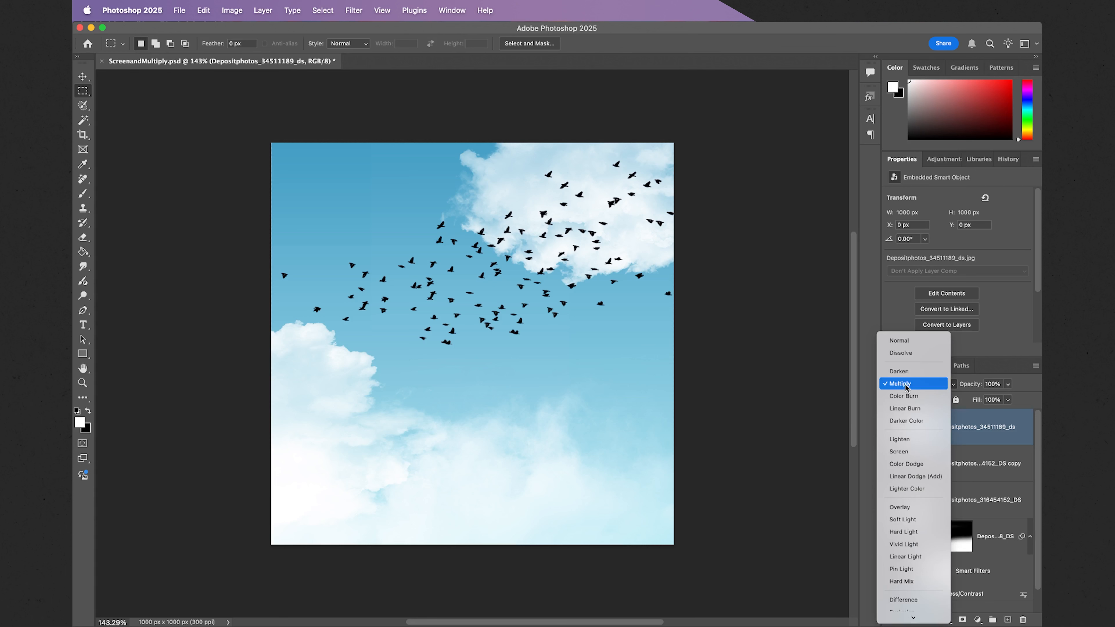
{"action": "left_click", "coordinate": [903, 371]}
{"action": "left_click", "coordinate": [906, 384]}
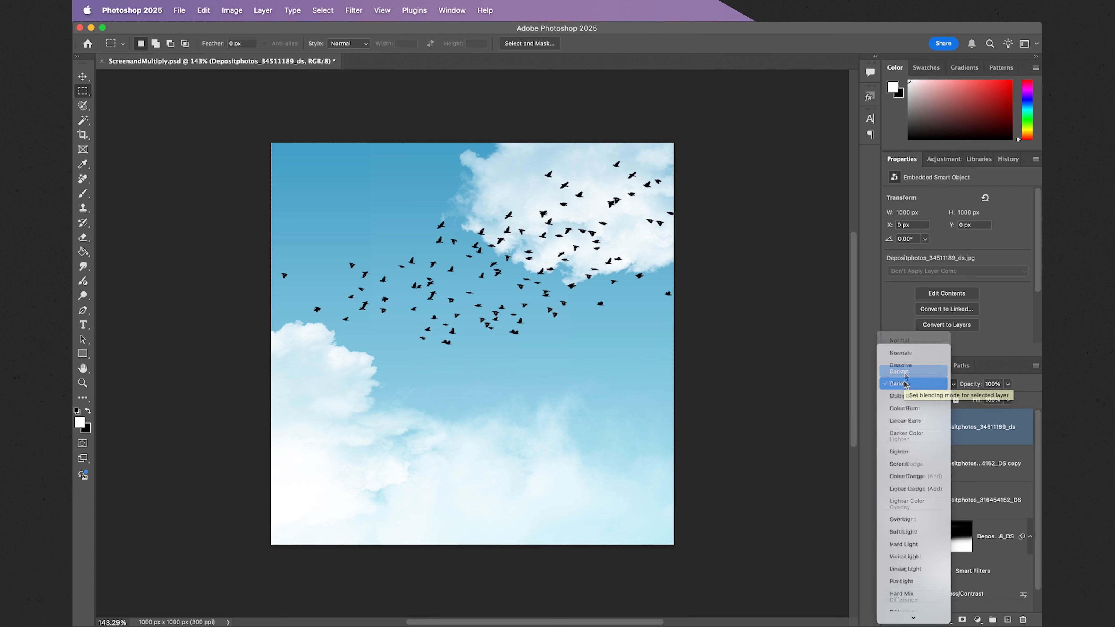
{"action": "left_click", "coordinate": [906, 384]}
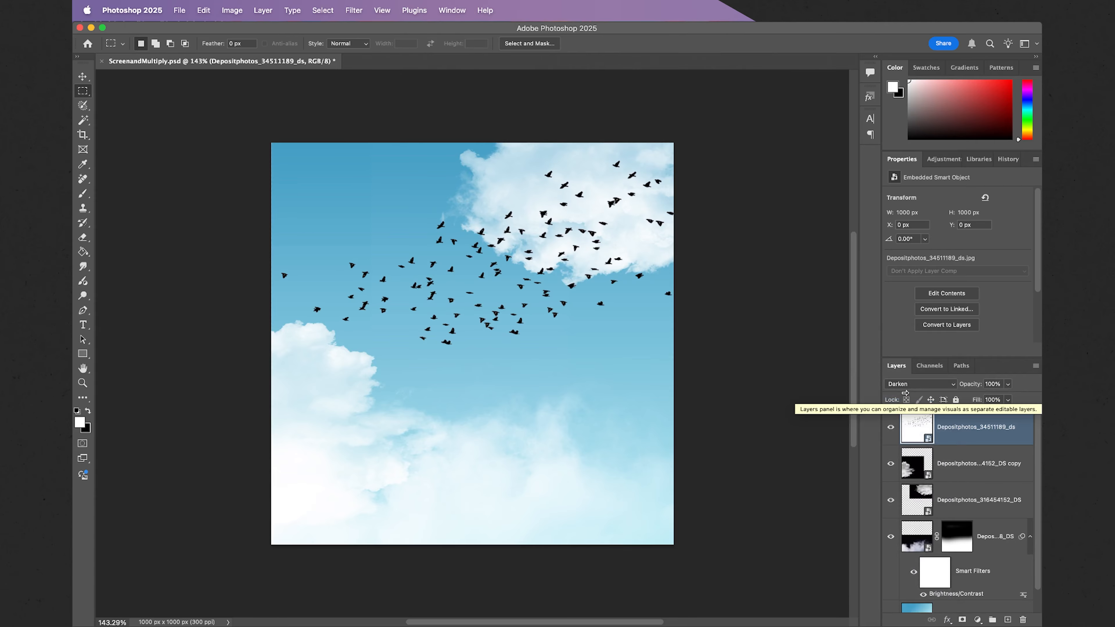
{"action": "left_click", "coordinate": [906, 385]}
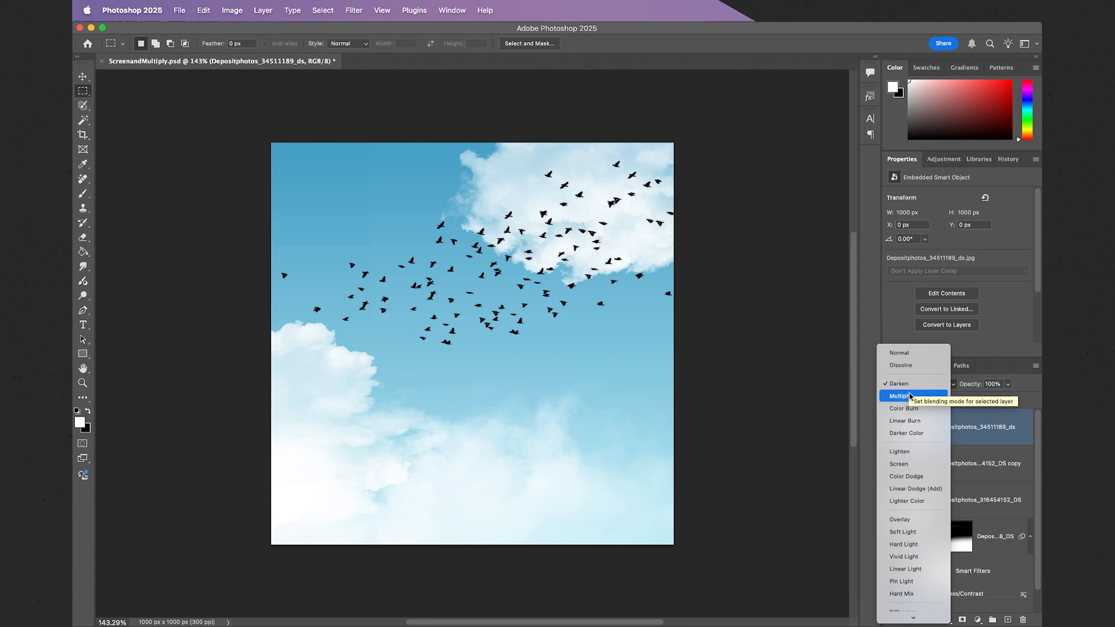
{"action": "left_click", "coordinate": [908, 395]}
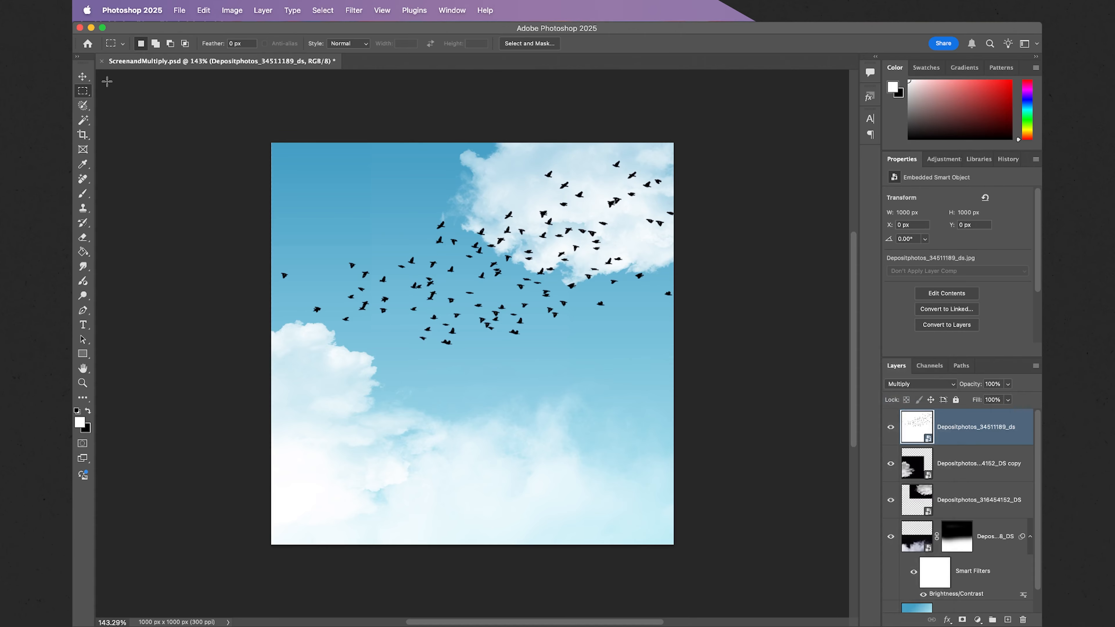
- Move the bird layer toward the canvas's lower right and scale it down to about 12.88%
{"action": "left_click", "coordinate": [83, 76]}
{"action": "left_click_drag", "start_coordinate": [395, 228], "coordinate": [529, 308]}
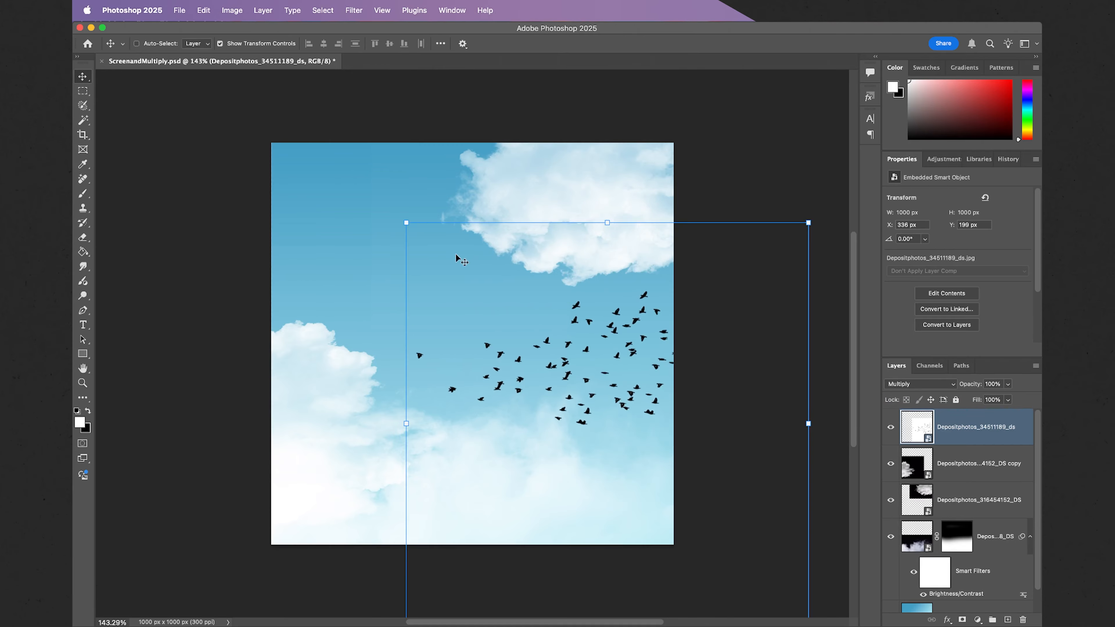
{"action": "left_click", "coordinate": [405, 224]}
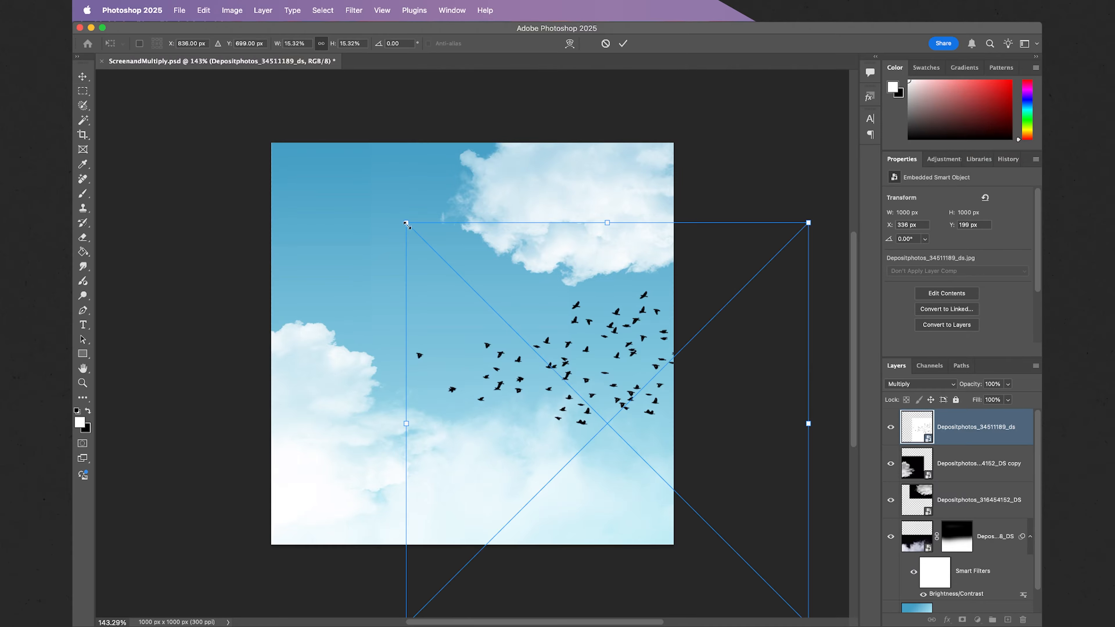
{"action": "left_click_drag", "start_coordinate": [406, 225], "coordinate": [448, 248]}
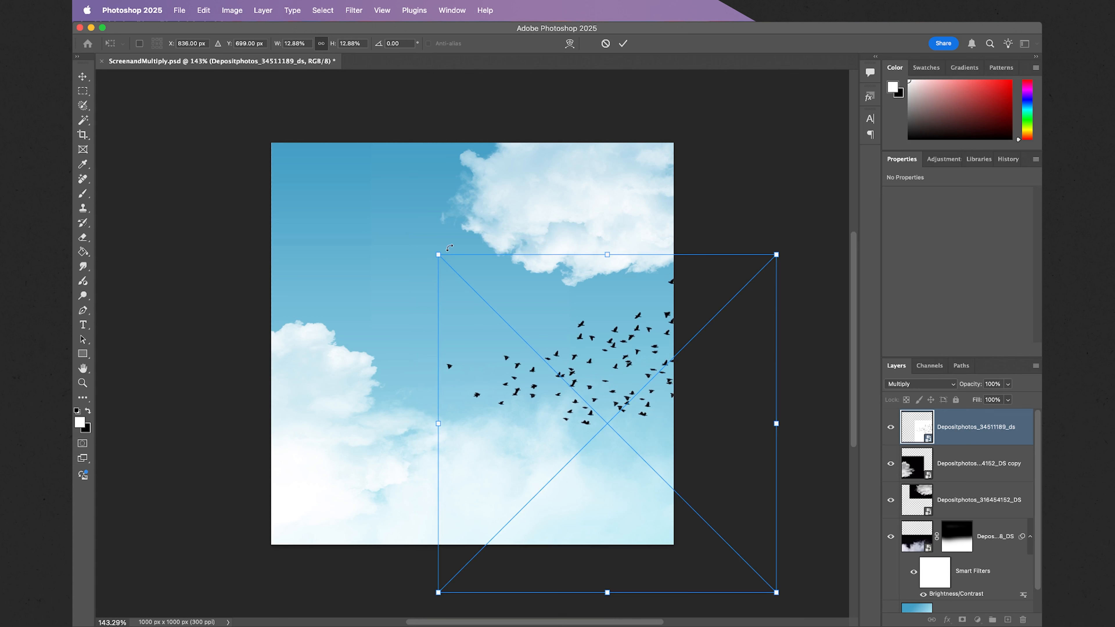
{"action": "key", "text": "Return"}
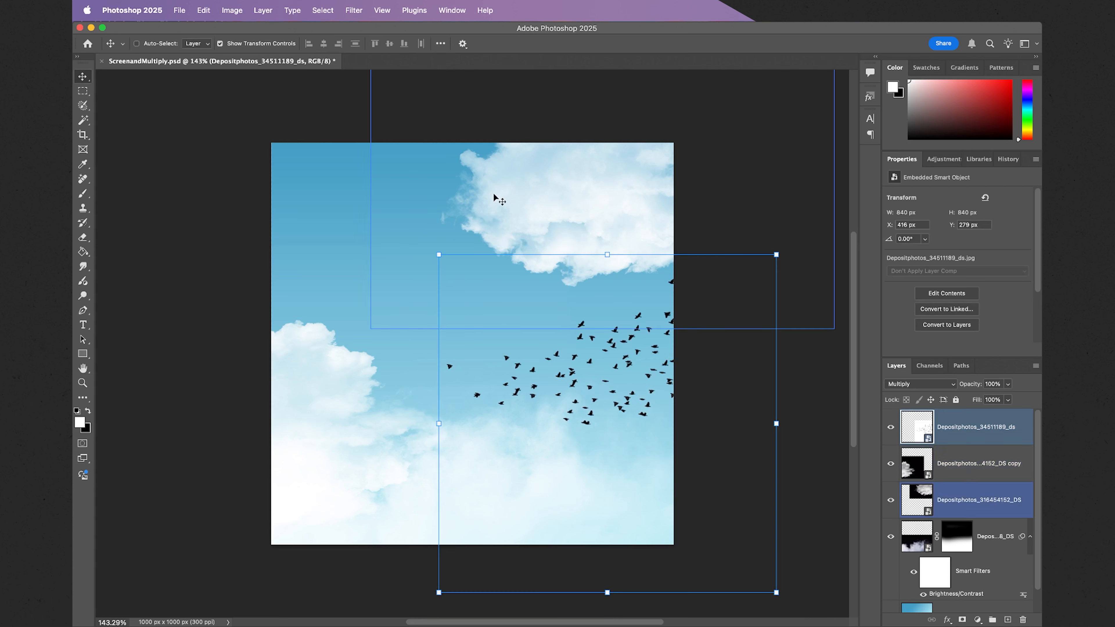
- Apply a Scale transform to the bird layer, enlarging it slightly from its upper-left corner to 13.00%
{"action": "left_click", "coordinate": [83, 92]}
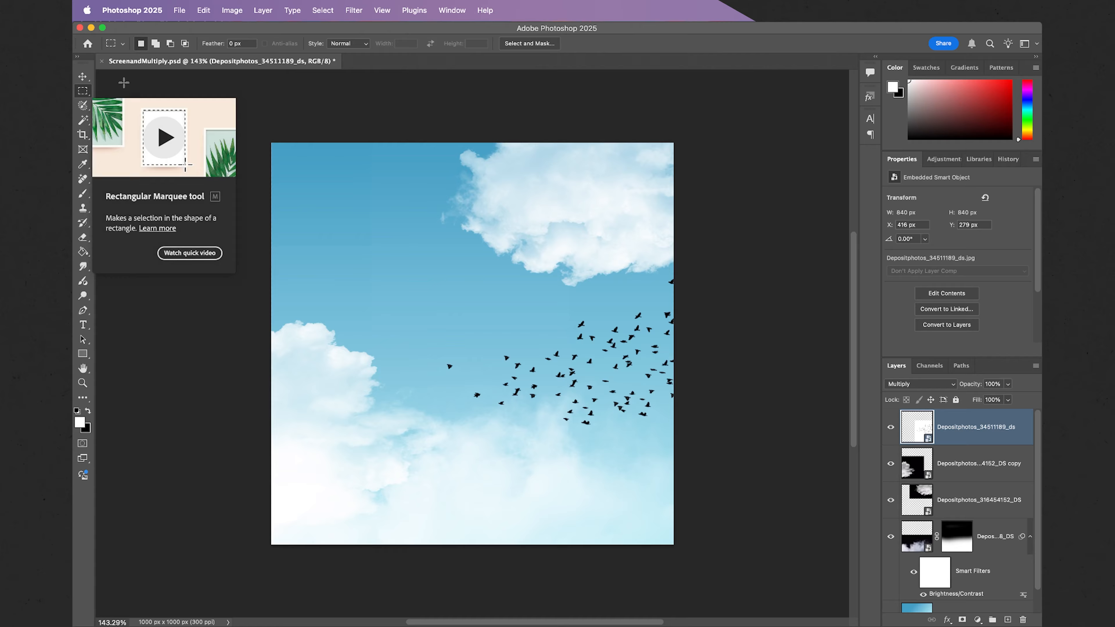
{"action": "left_click", "coordinate": [205, 10]}
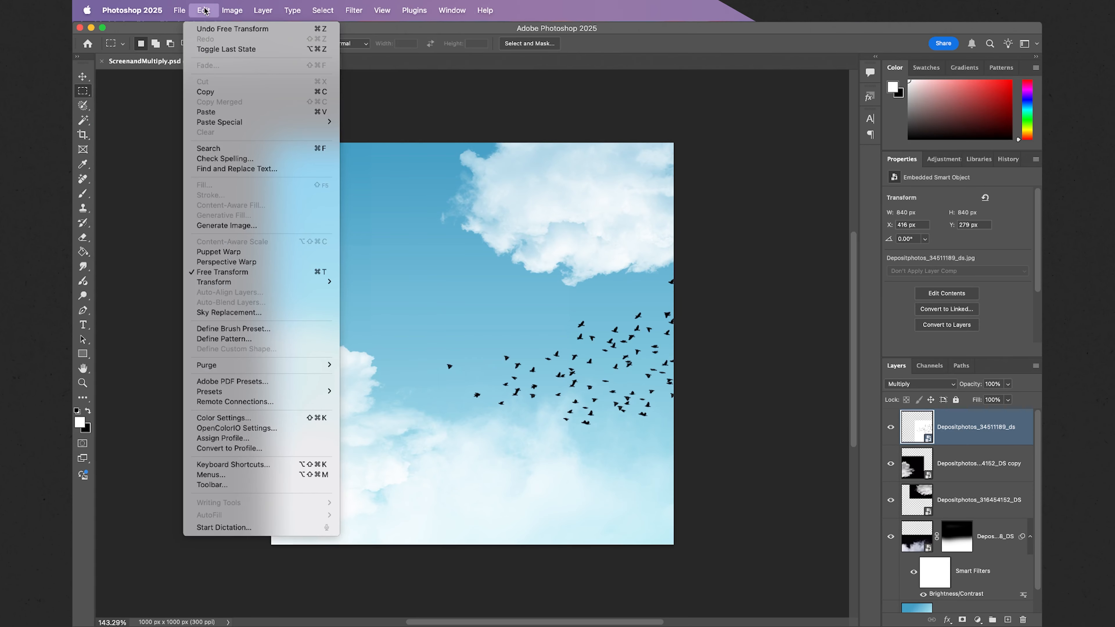
{"action": "mouse_move", "coordinate": [297, 282]}
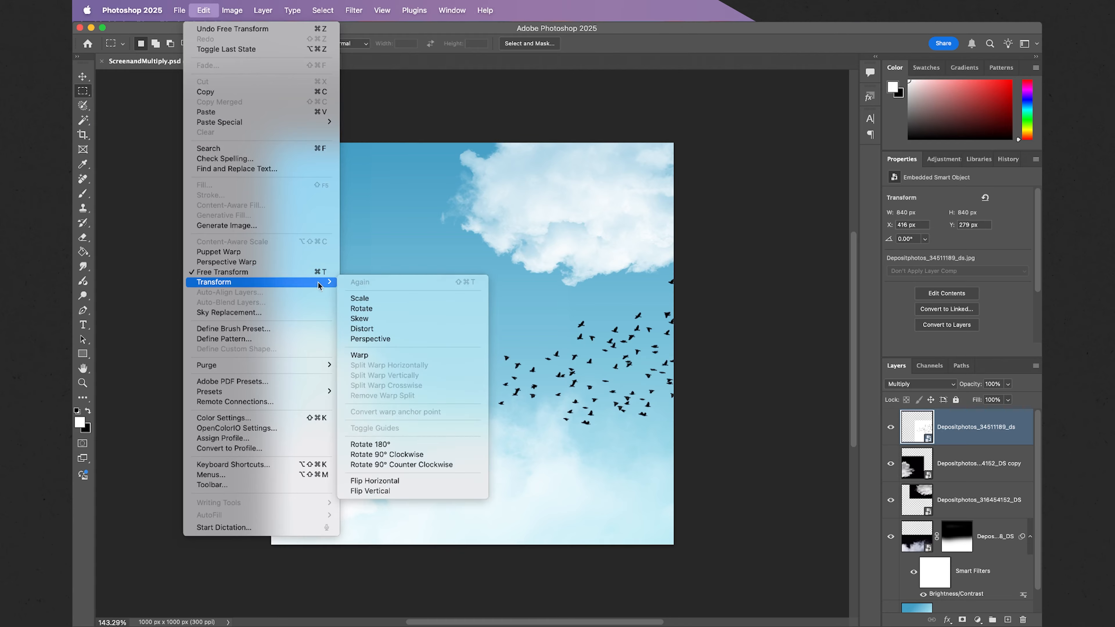
{"action": "left_click", "coordinate": [358, 300]}
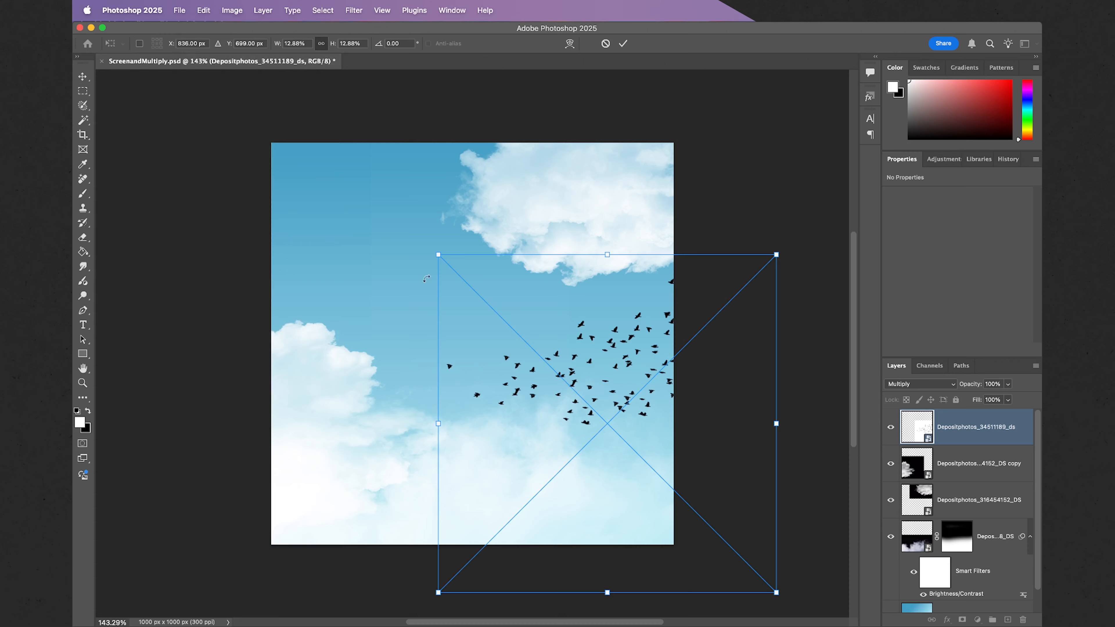
{"action": "mouse_move", "coordinate": [438, 255]}
{"action": "left_mouse_down"}
{"action": "mouse_move", "coordinate": [418, 244]}
{"action": "mouse_move", "coordinate": [435, 252]}
{"action": "left_mouse_up"}
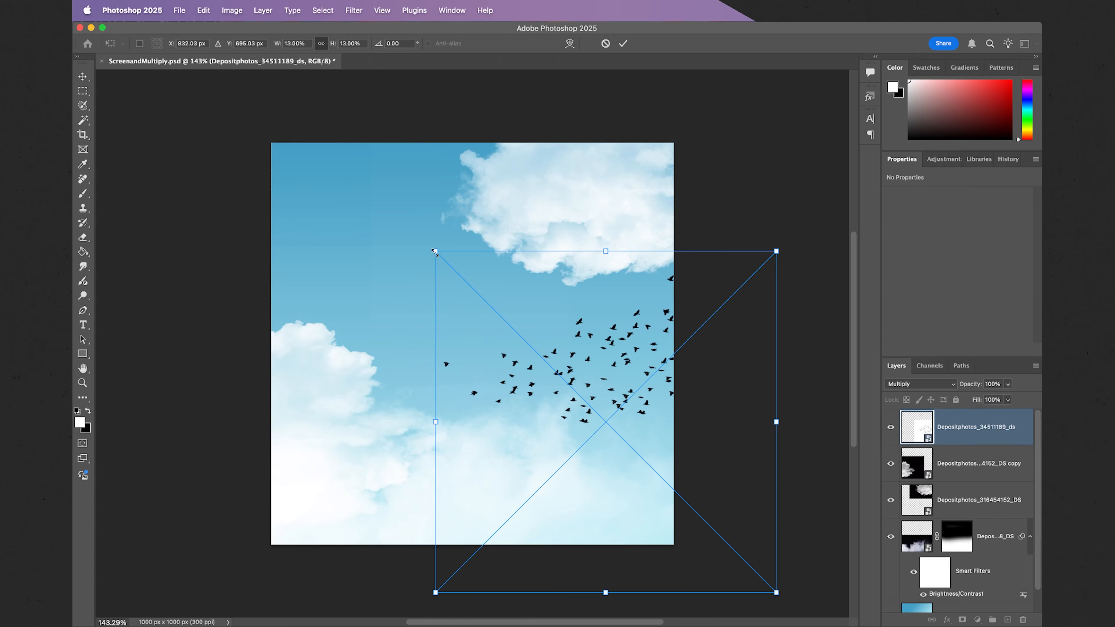
{"action": "key", "text": "Return"}
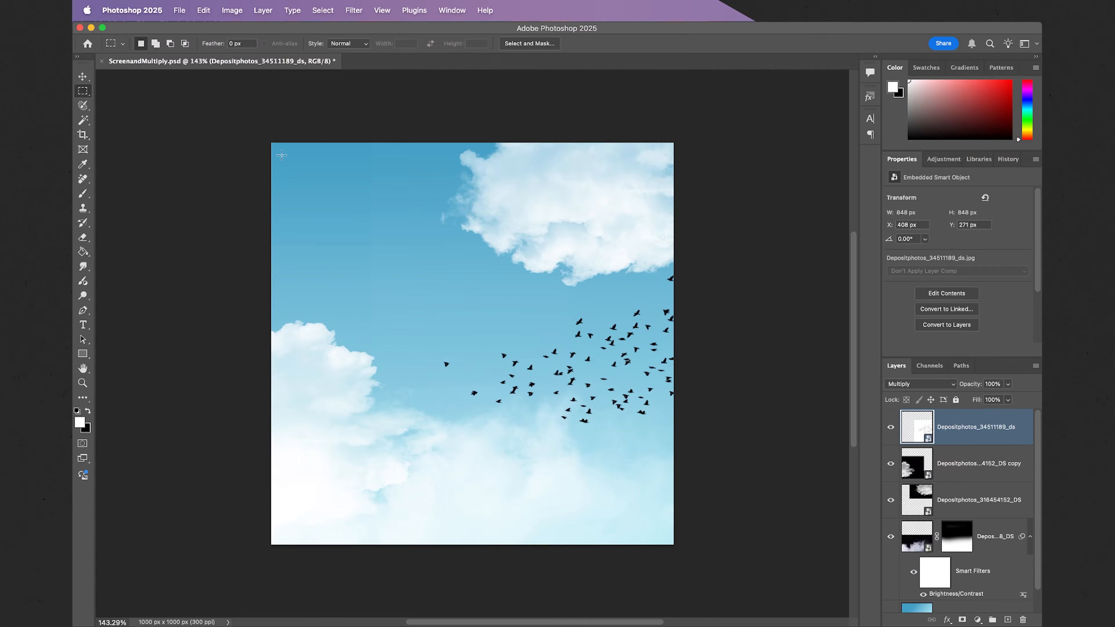
- Place Depositphotos_4478911_XL.jpg from Downloads as an embedded object above the birds and set its blend mode to Screen
{"action": "left_click", "coordinate": [181, 11]}
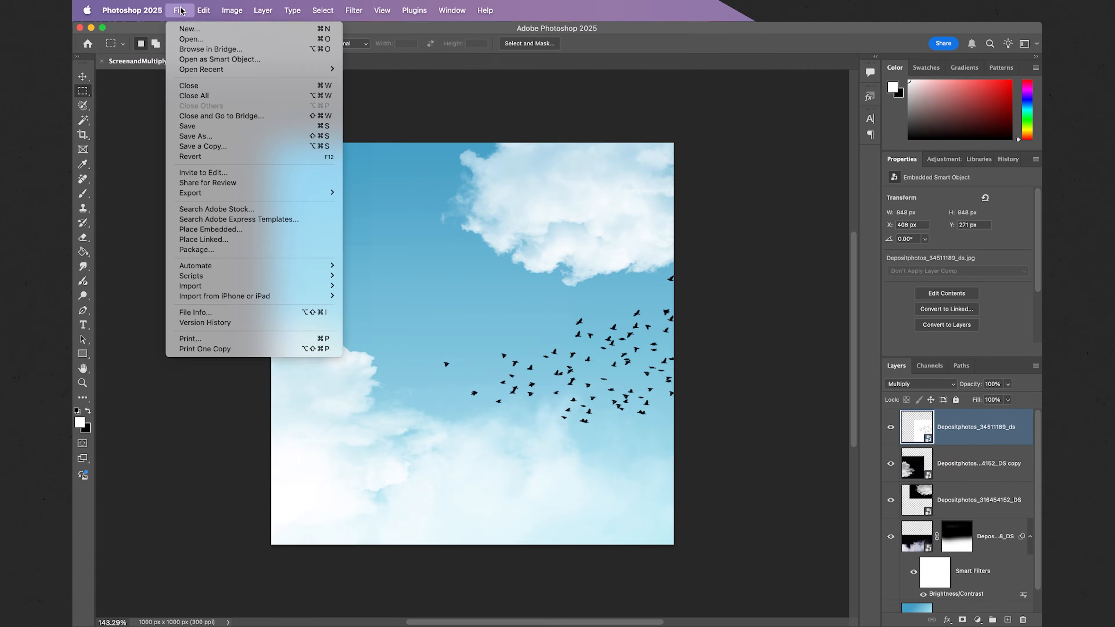
{"action": "left_click", "coordinate": [212, 230]}
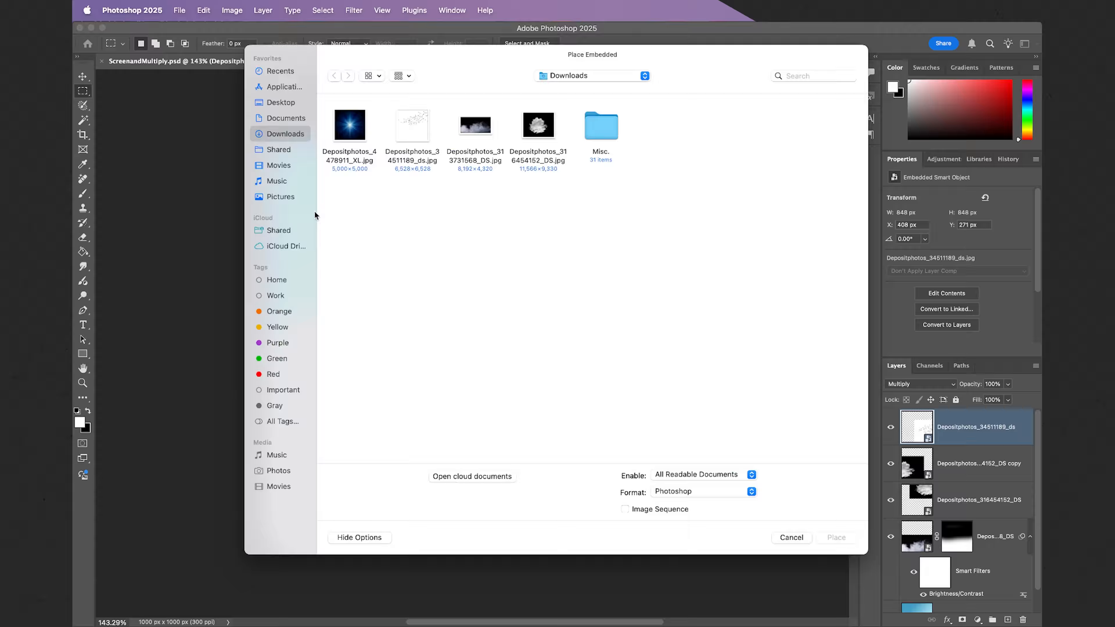
{"action": "double_click", "coordinate": [351, 127]}
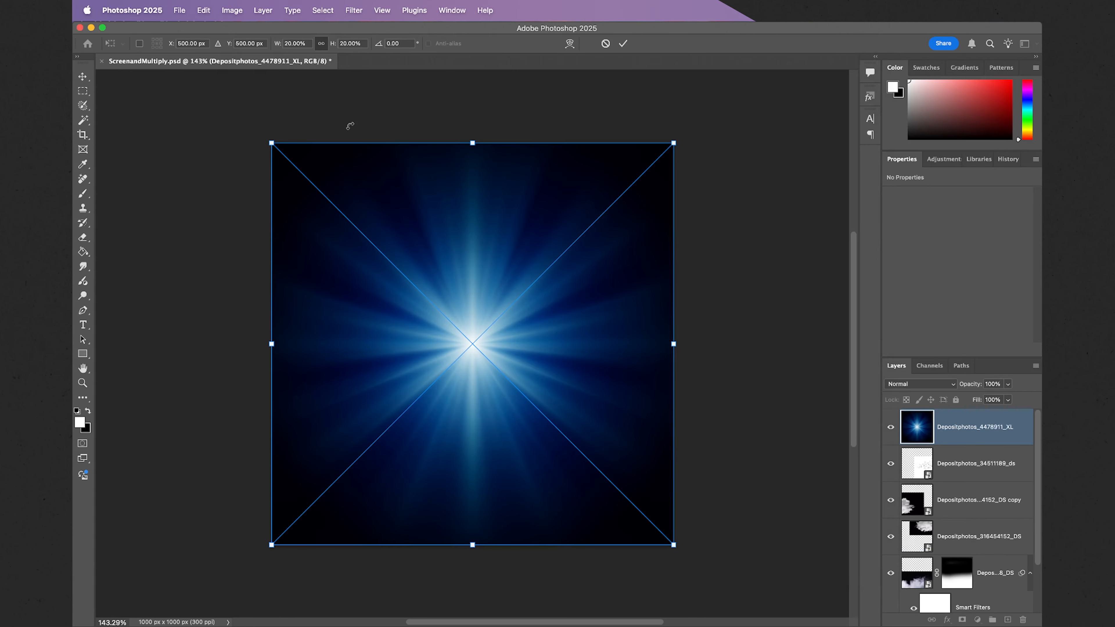
{"action": "key", "text": "Return"}
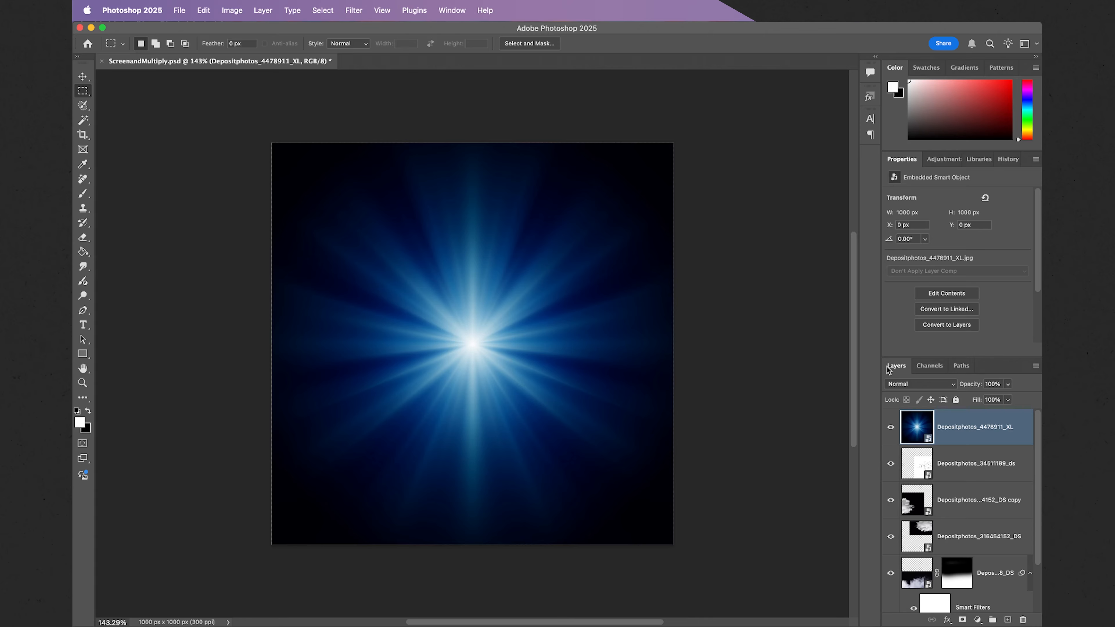
{"action": "left_click", "coordinate": [918, 384]}
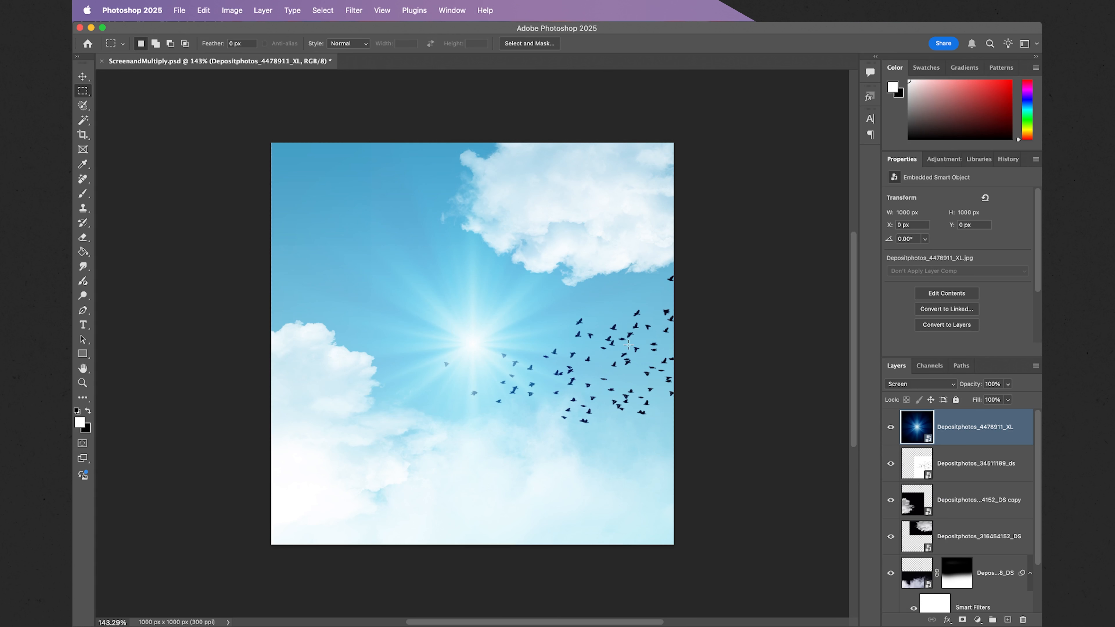
- Move the starburst to the upper-left part of the sky and scale it down to about 14.86%
{"action": "left_click", "coordinate": [83, 77]}
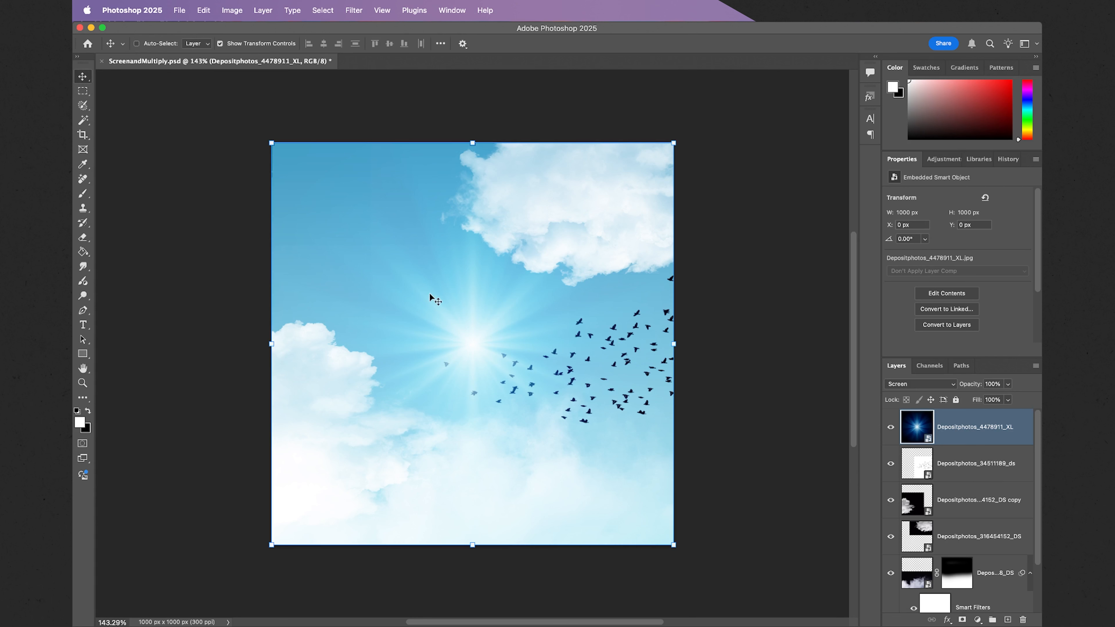
{"action": "left_click_drag", "start_coordinate": [450, 314], "coordinate": [365, 241]}
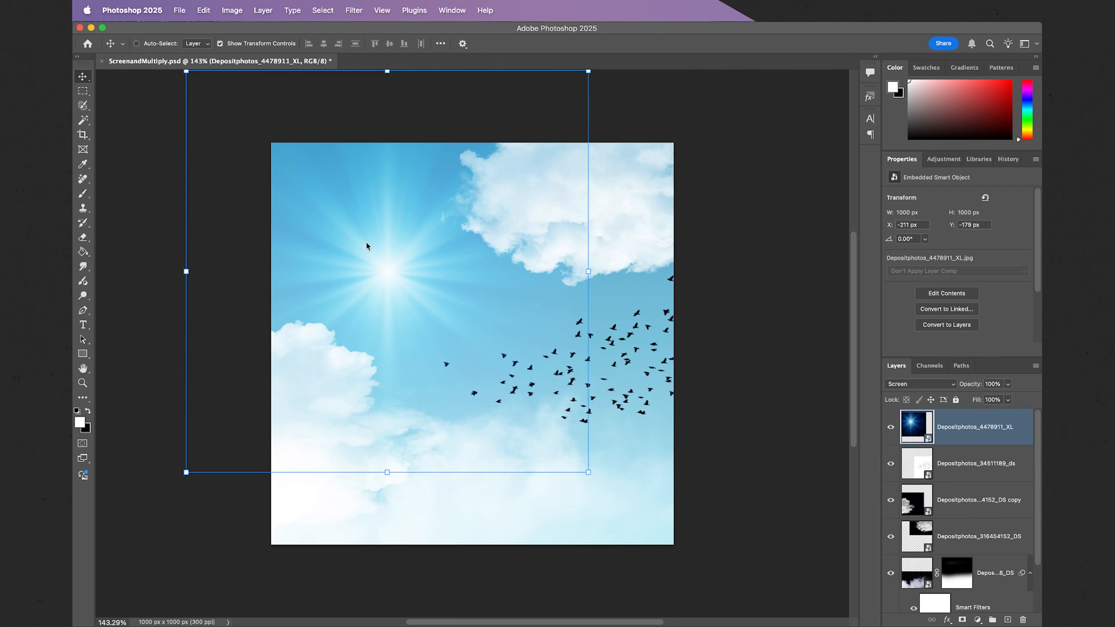
{"action": "left_click", "coordinate": [588, 472]}
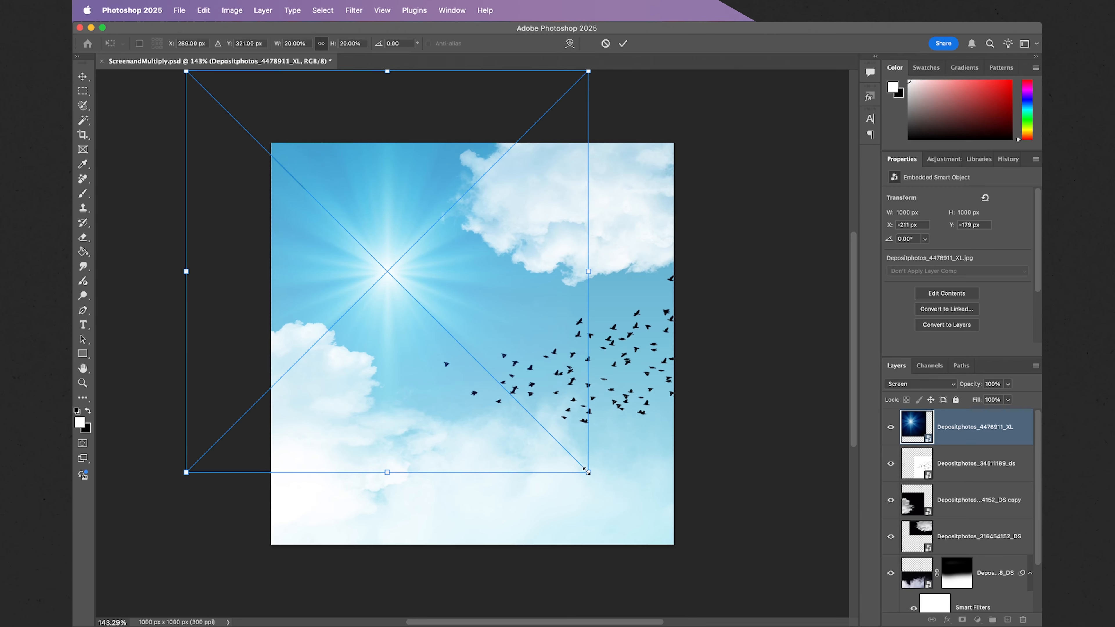
{"action": "left_click_drag", "start_coordinate": [587, 471], "coordinate": [531, 421]}
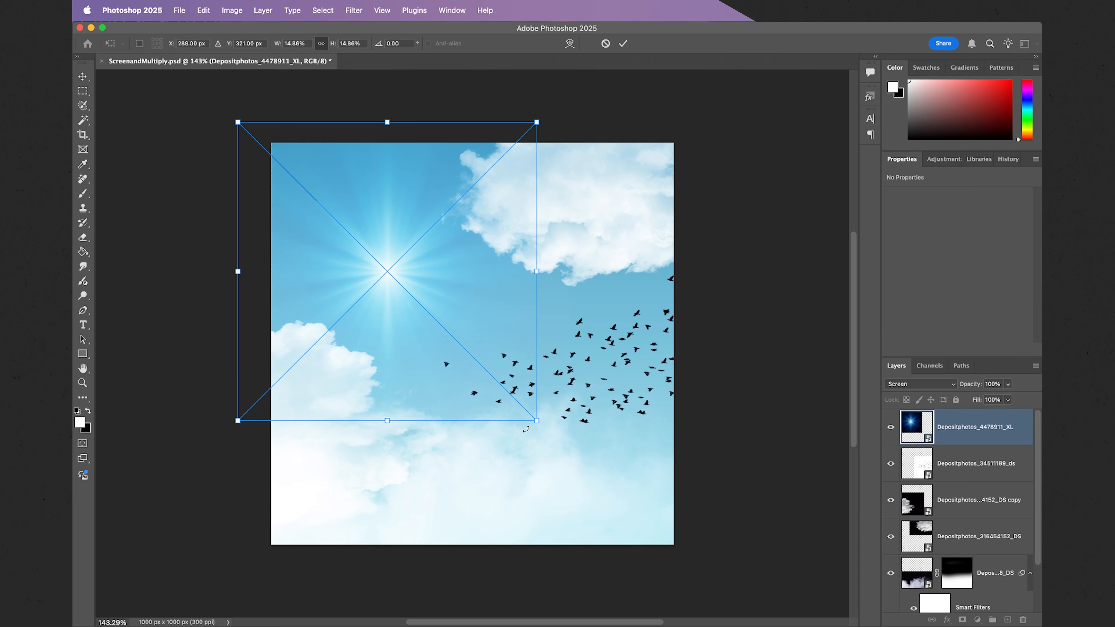
{"action": "key", "text": "Return"}
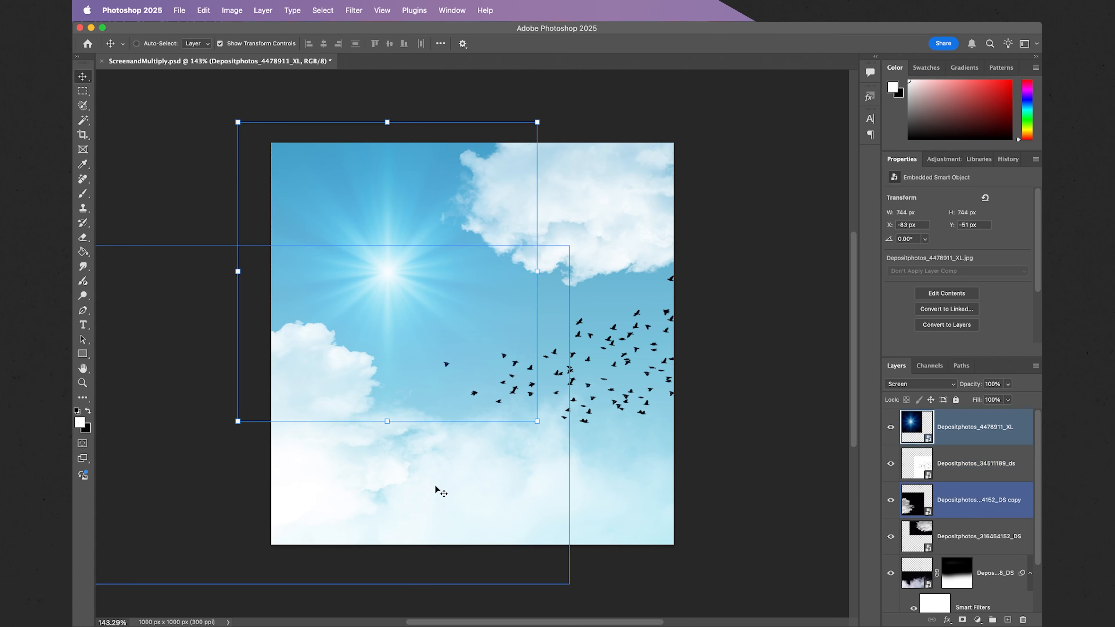
- Apply Hue/Saturation to the starburst layer with Colorize enabled, Hue 36 and Saturation 48
{"action": "left_click", "coordinate": [988, 426]}
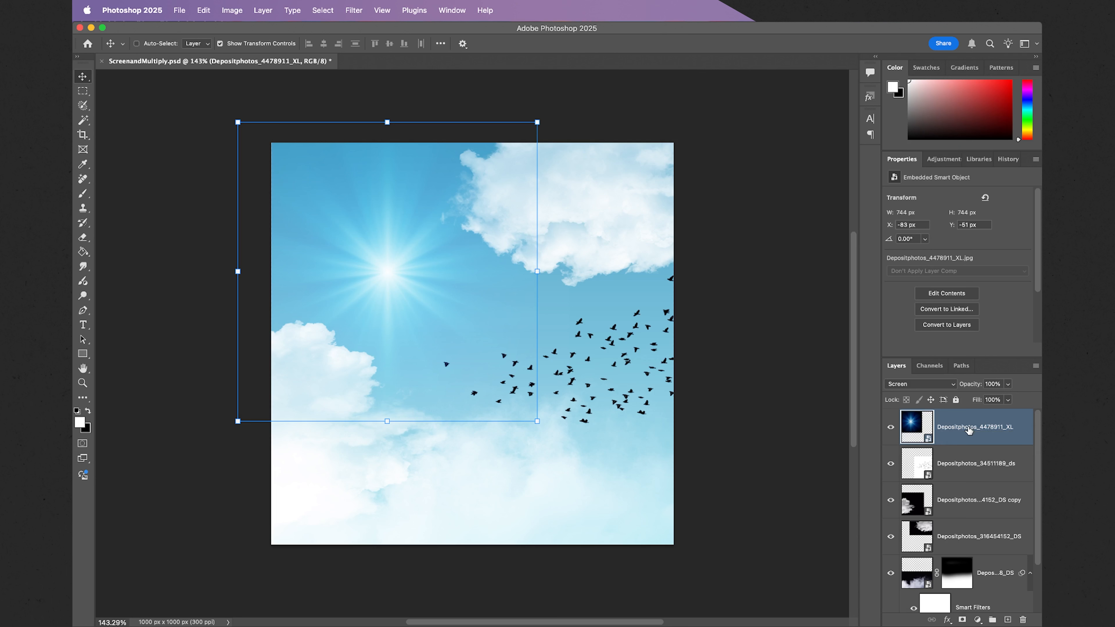
{"action": "key", "text": "super+u"}
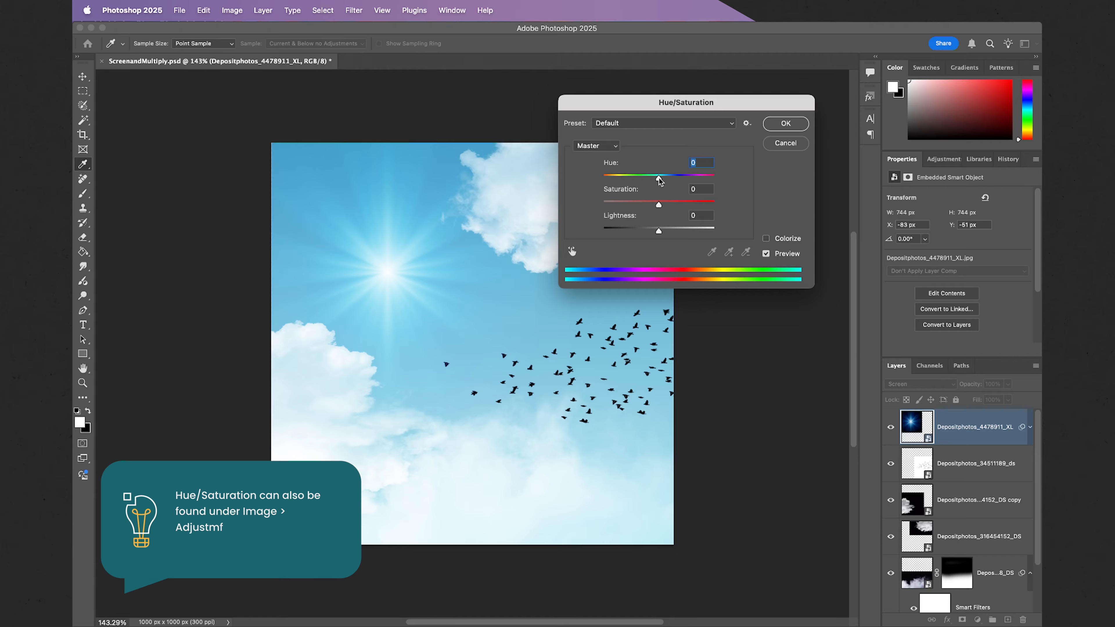
{"action": "left_click_drag", "start_coordinate": [659, 178], "coordinate": [723, 179]}
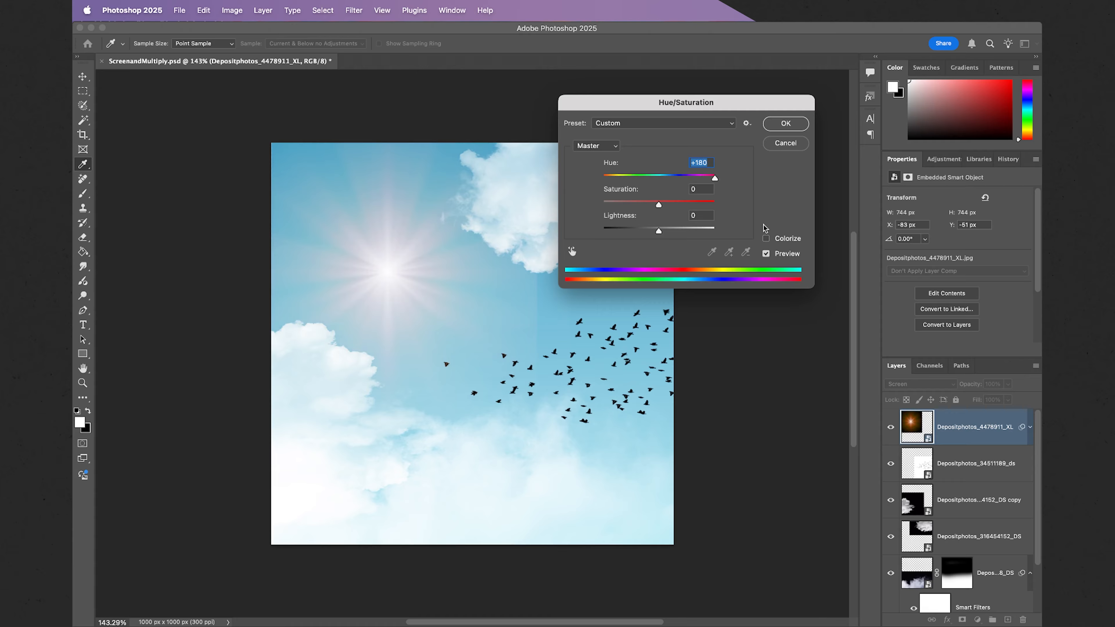
{"action": "left_click", "coordinate": [766, 239]}
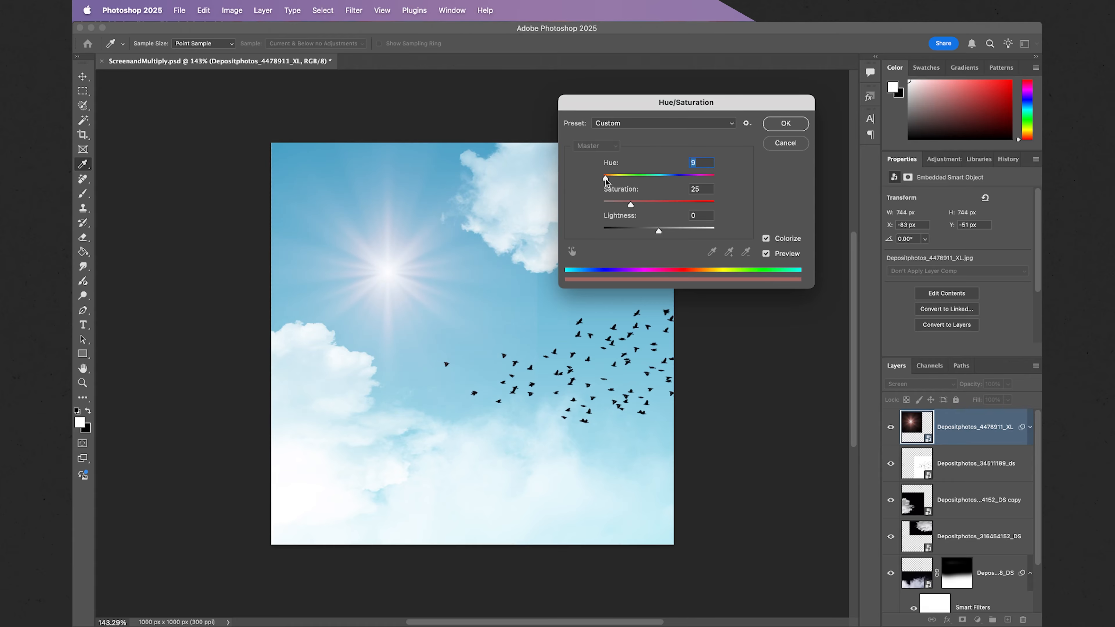
{"action": "mouse_move", "coordinate": [603, 179]}
{"action": "left_mouse_down"}
{"action": "mouse_move", "coordinate": [657, 205]}
{"action": "mouse_move", "coordinate": [615, 181]}
{"action": "left_mouse_up"}
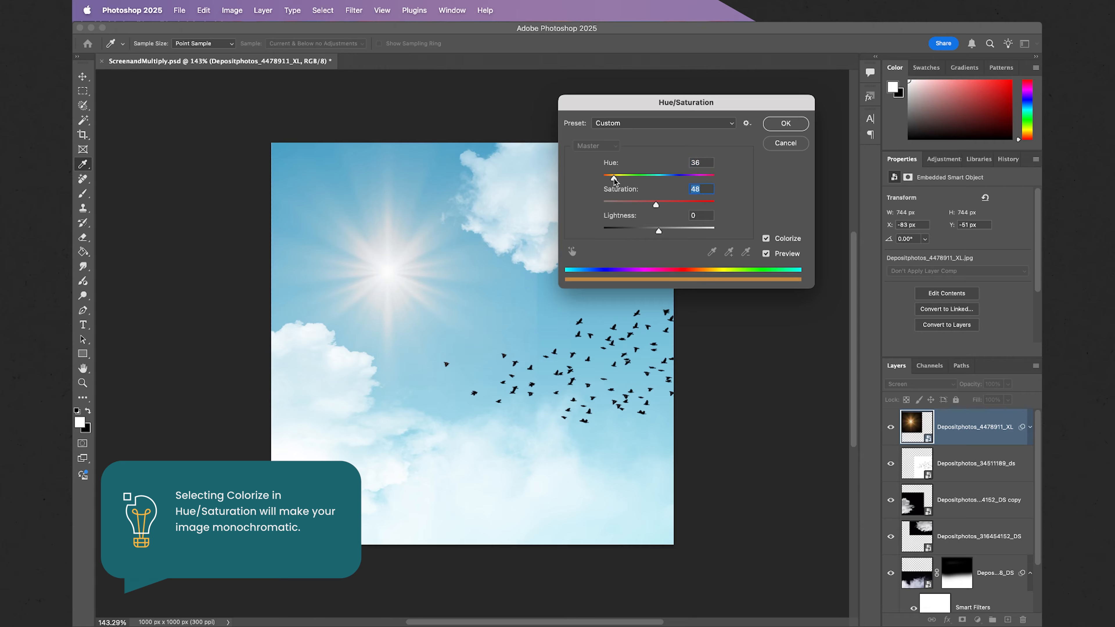
{"action": "left_click", "coordinate": [614, 180]}
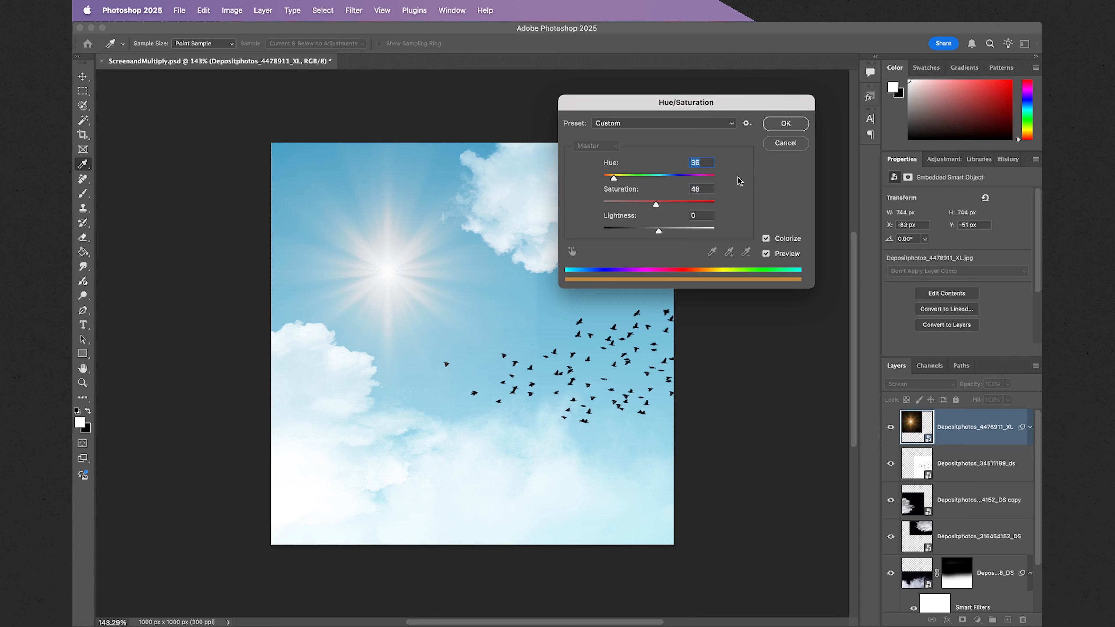
{"action": "left_click", "coordinate": [773, 126]}
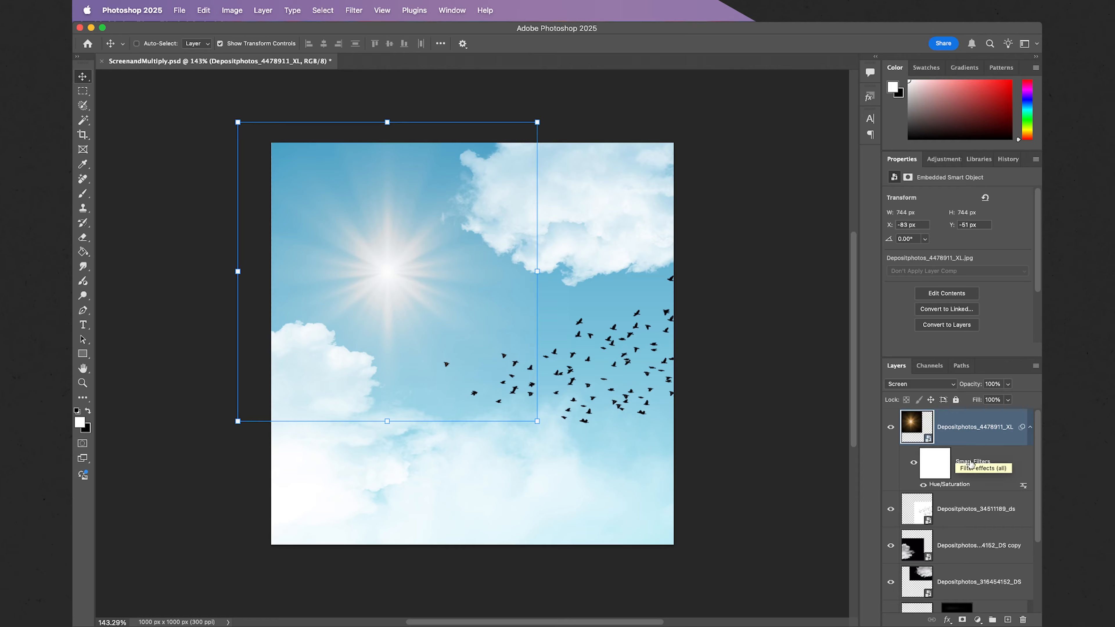
- Reopen the starburst's Hue/Saturation smart filter to review its settings, and close it without changing anything
{"action": "double_click", "coordinate": [948, 484]}
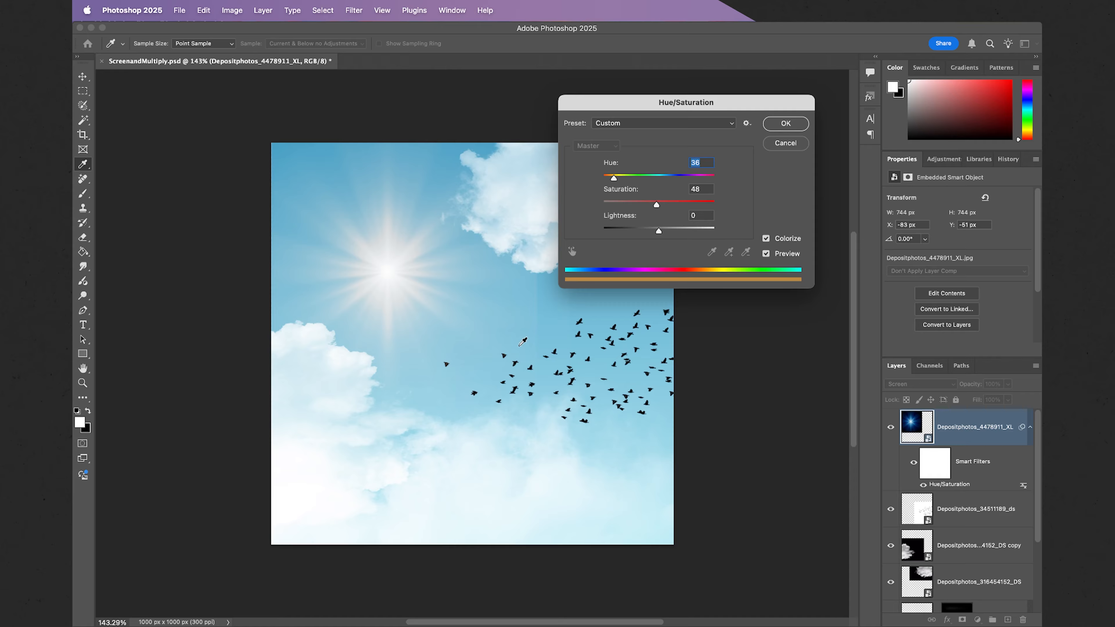
{"action": "left_click", "coordinate": [785, 145]}
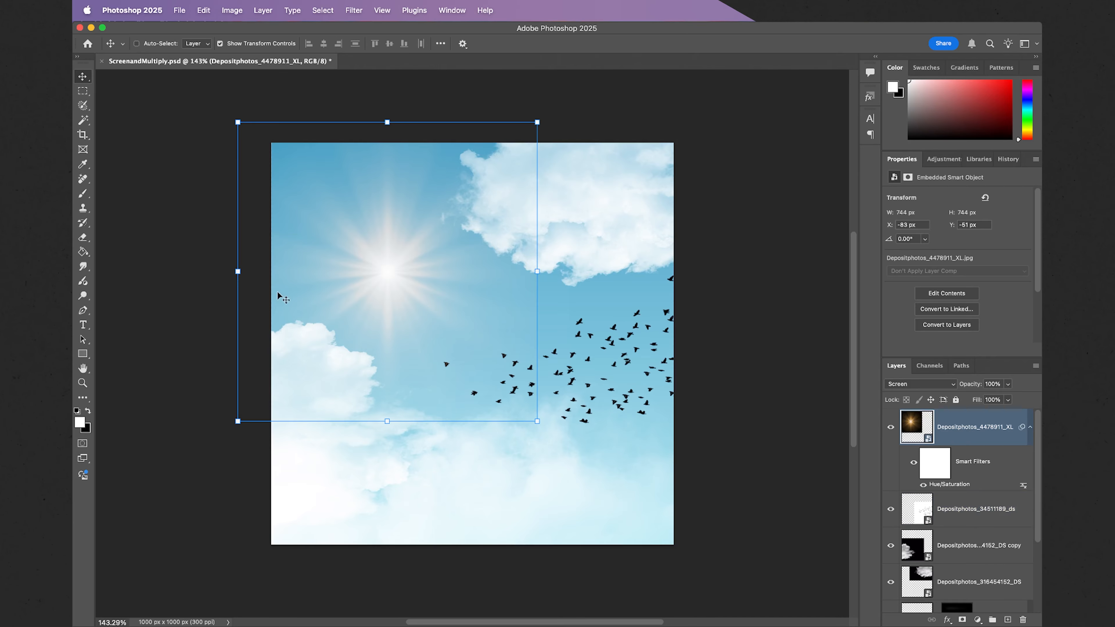
- Add a layer mask to the starburst layer and paint its right and lower edges black with a soft 500 px brush
{"action": "left_click", "coordinate": [84, 92]}
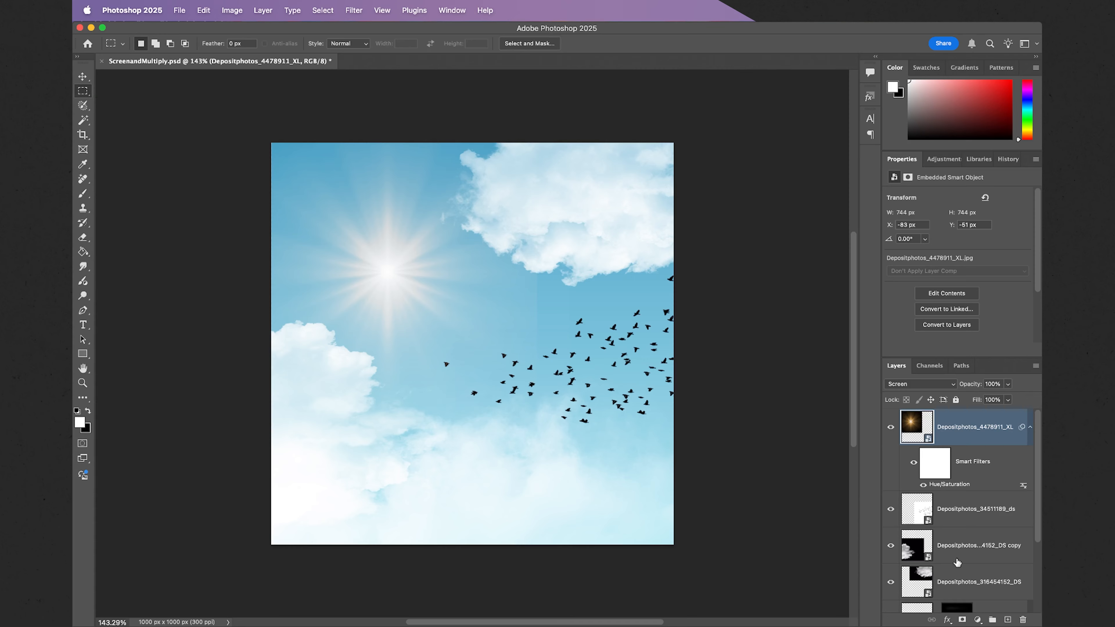
{"action": "left_click", "coordinate": [963, 619]}
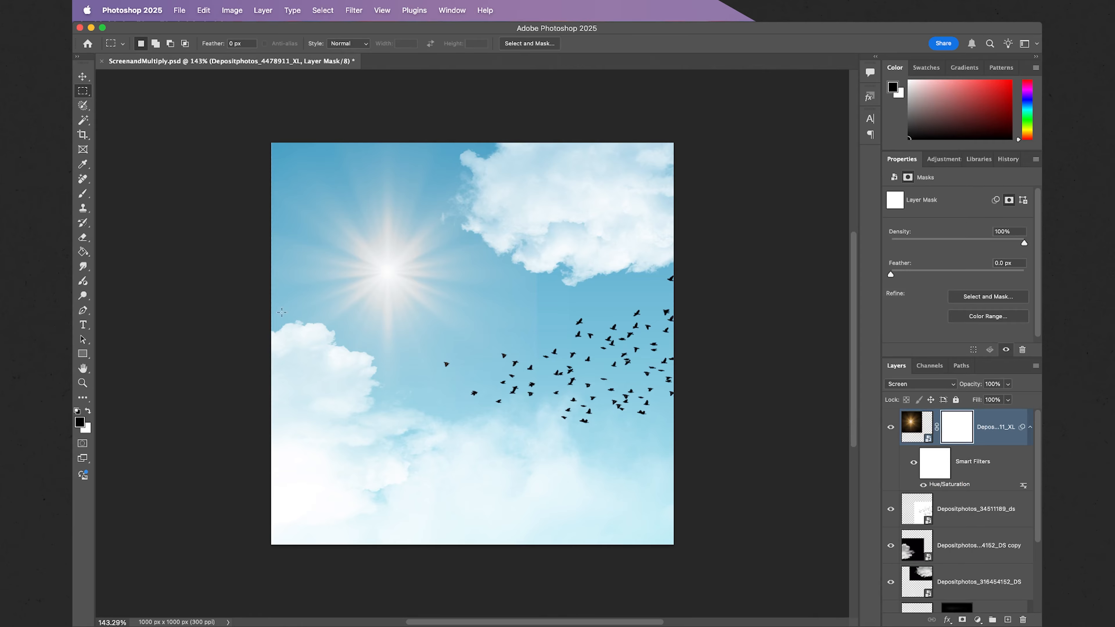
{"action": "left_click", "coordinate": [83, 195]}
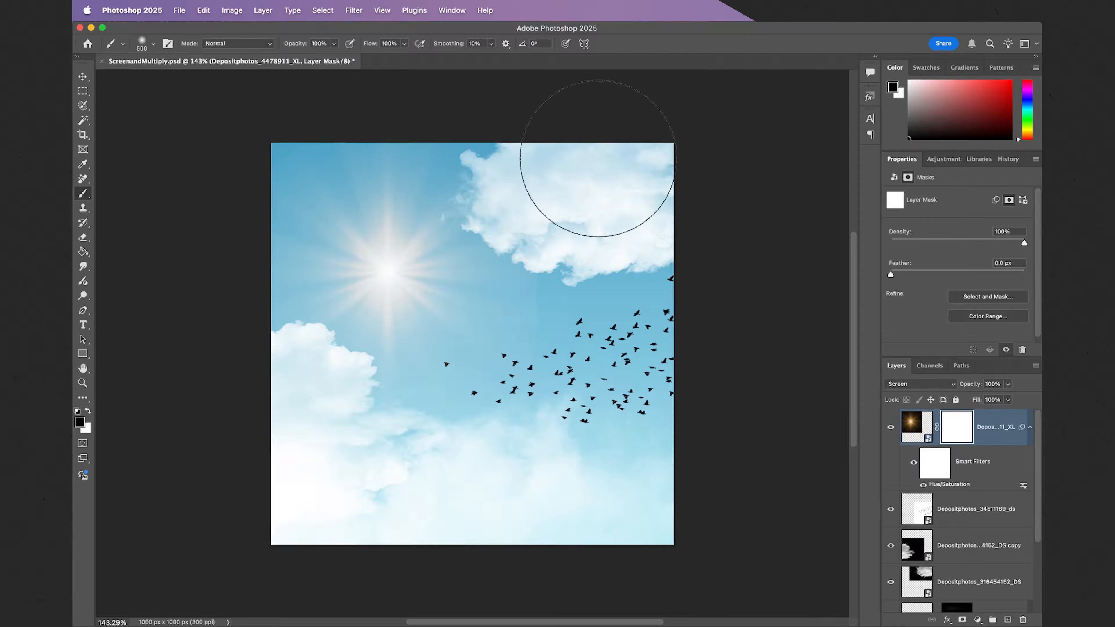
{"action": "left_click_drag", "start_coordinate": [598, 158], "coordinate": [597, 317]}
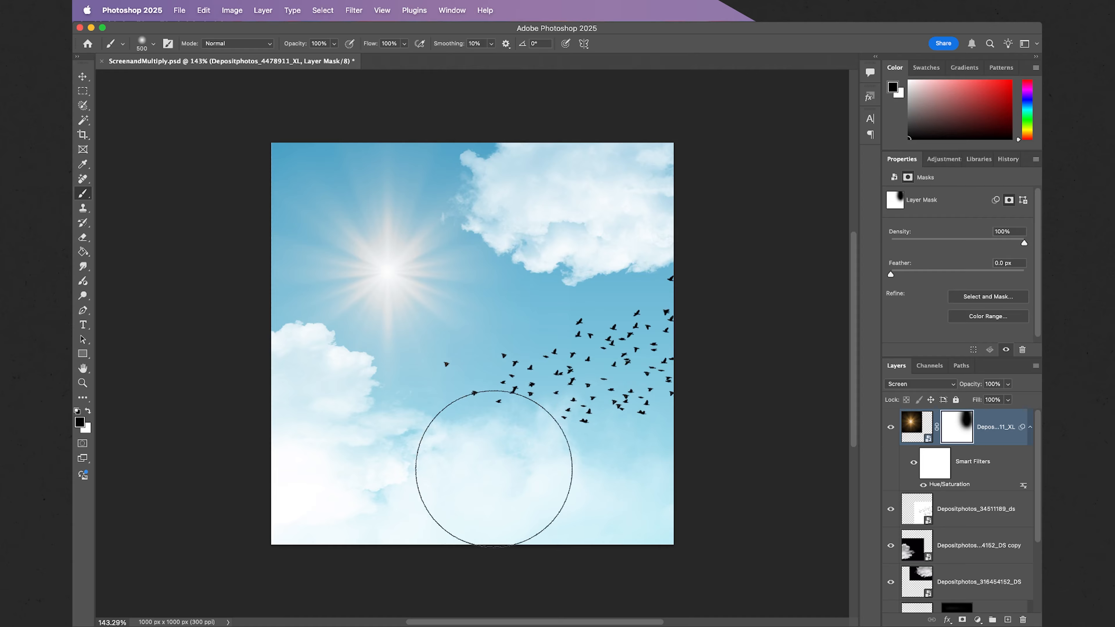
{"action": "mouse_move", "coordinate": [329, 461]}
{"action": "left_mouse_down"}
{"action": "mouse_move", "coordinate": [231, 427]}
{"action": "mouse_move", "coordinate": [306, 497]}
{"action": "left_mouse_up"}
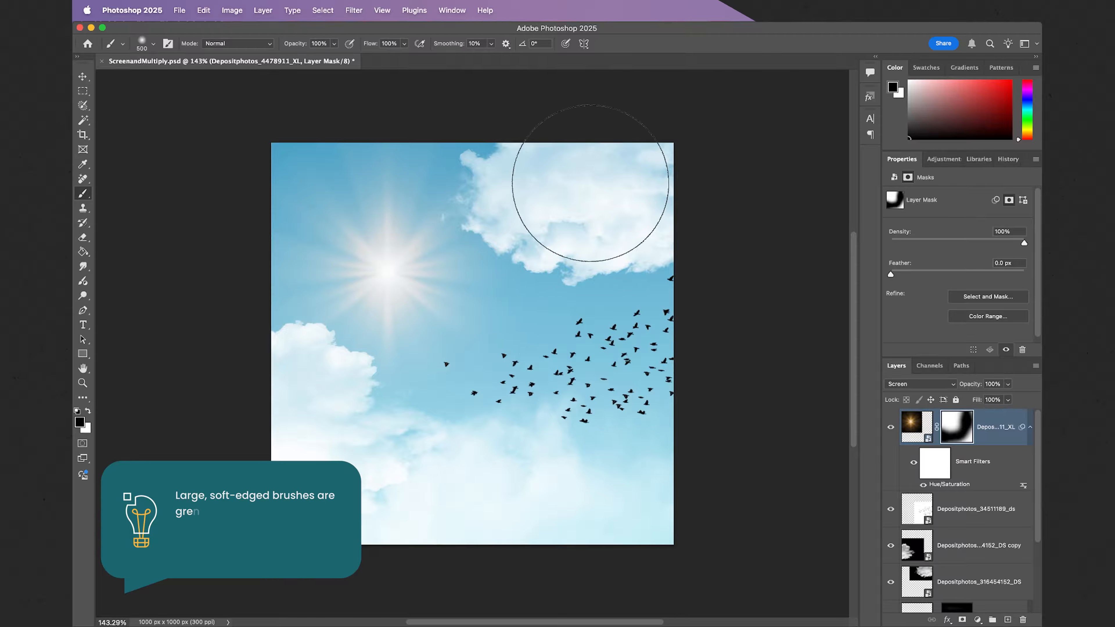
- Free-transform the masked starburst layer, scaling it down around its center to about 571 × 571 px
{"action": "left_click", "coordinate": [83, 382]}
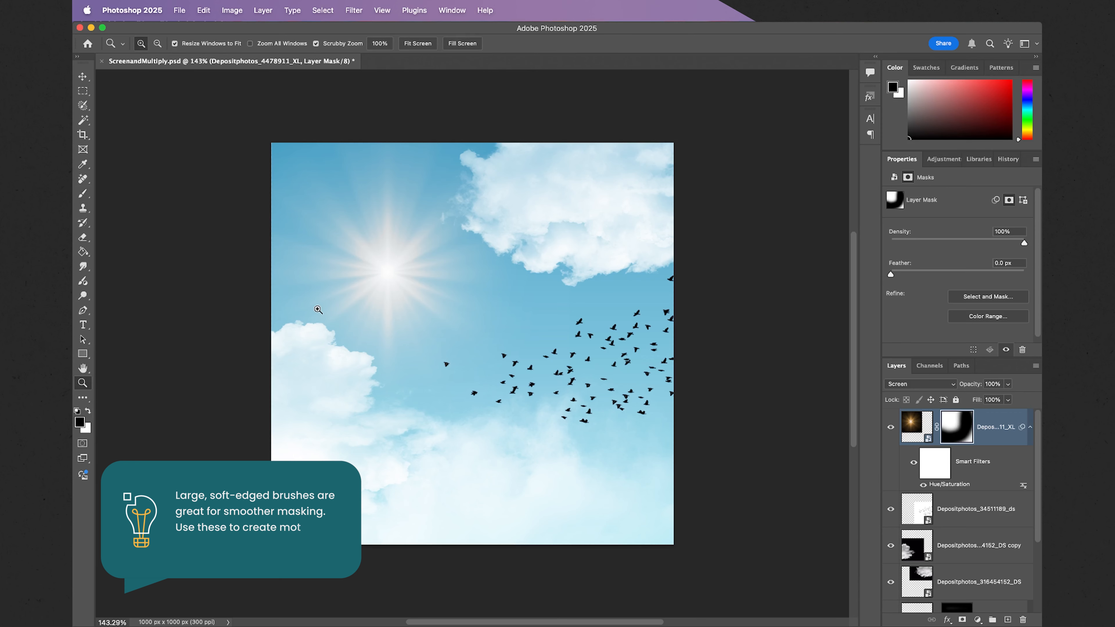
{"action": "left_click_drag", "start_coordinate": [318, 310], "coordinate": [300, 310]}
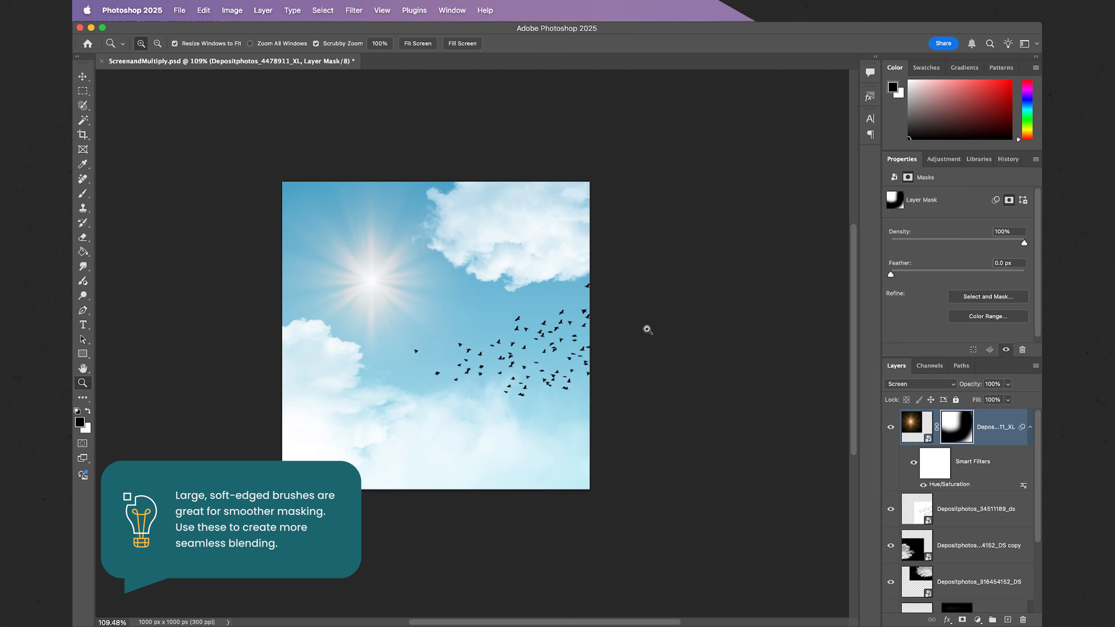
{"action": "left_click", "coordinate": [915, 424]}
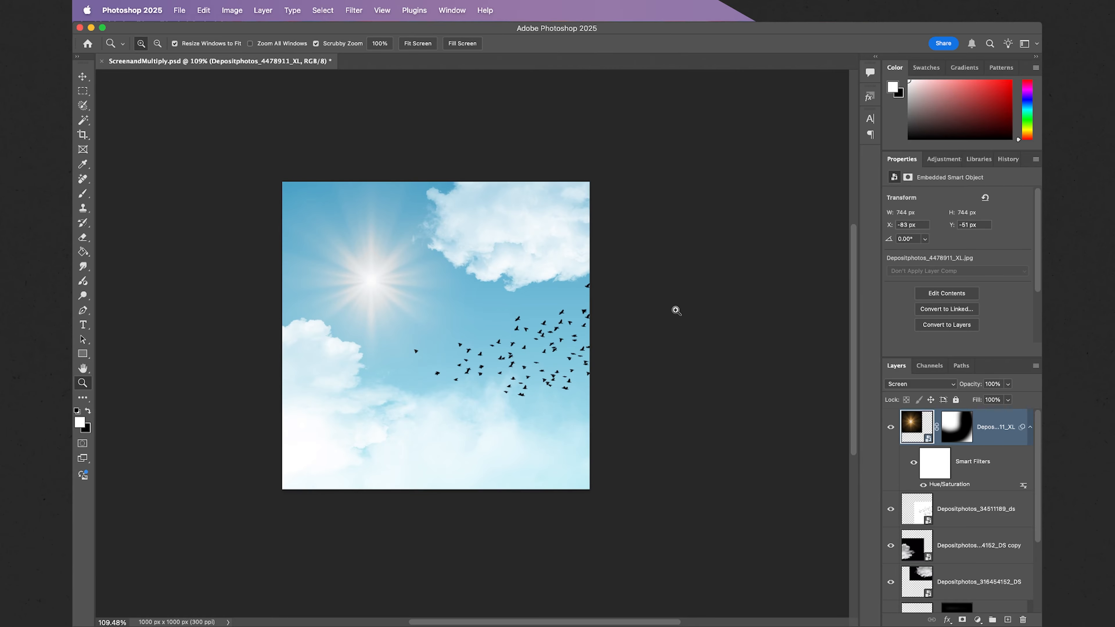
{"action": "key", "text": "super+t"}
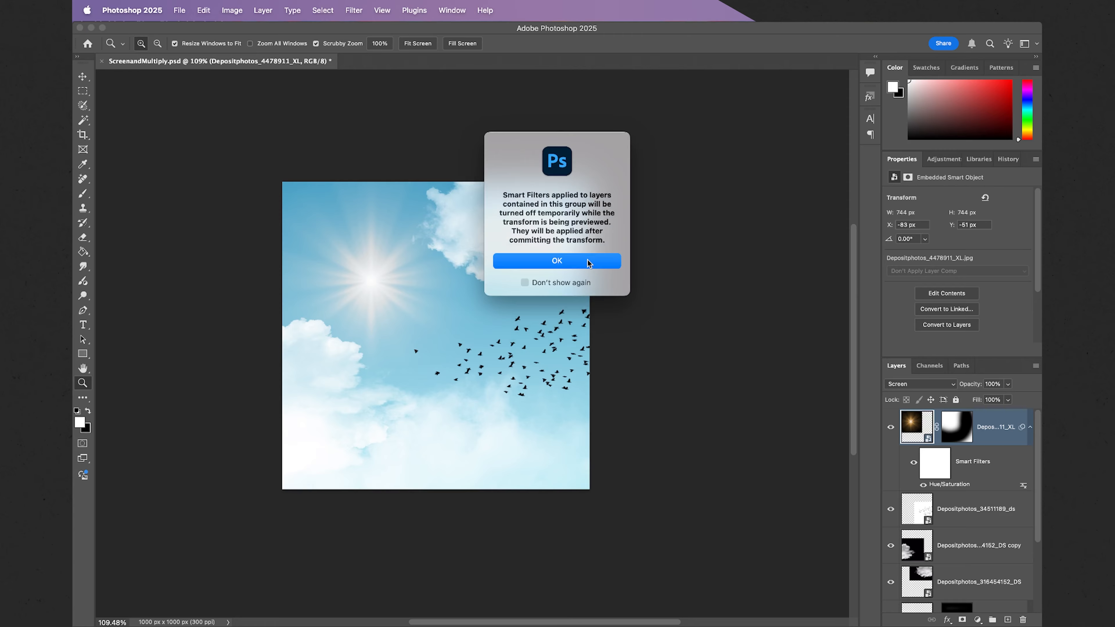
{"action": "left_click", "coordinate": [587, 260]}
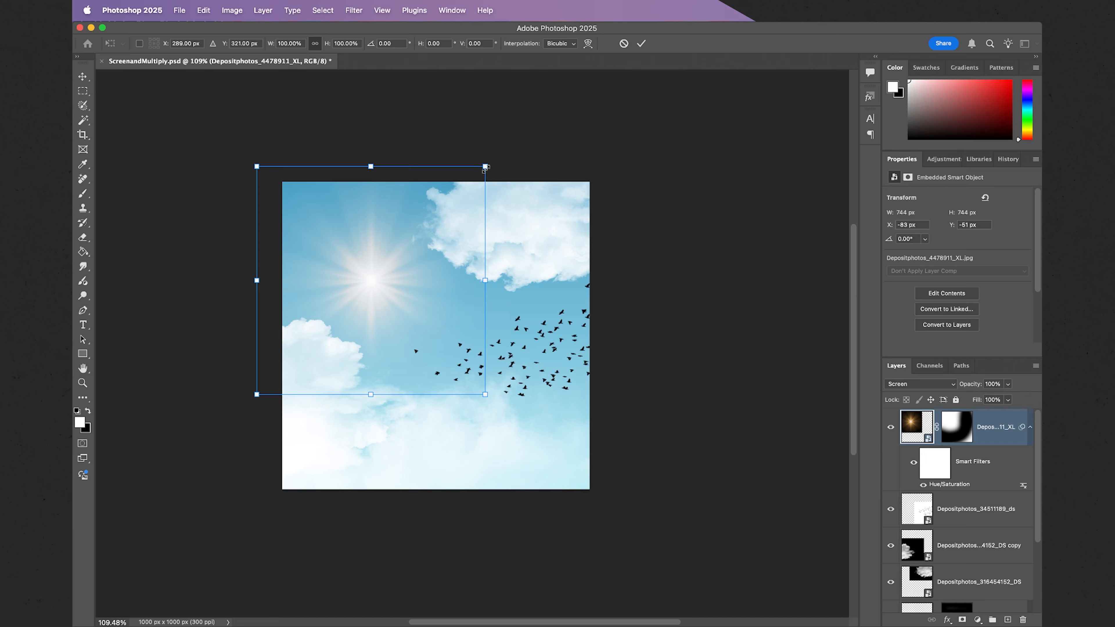
{"action": "left_click_drag", "start_coordinate": [485, 167], "coordinate": [457, 191]}
{"action": "key", "text": "Return"}
- Target the starburst's layer mask again and ready the 500 px Brush in black near the sky's upper-left corner
{"action": "key", "text": "z"}
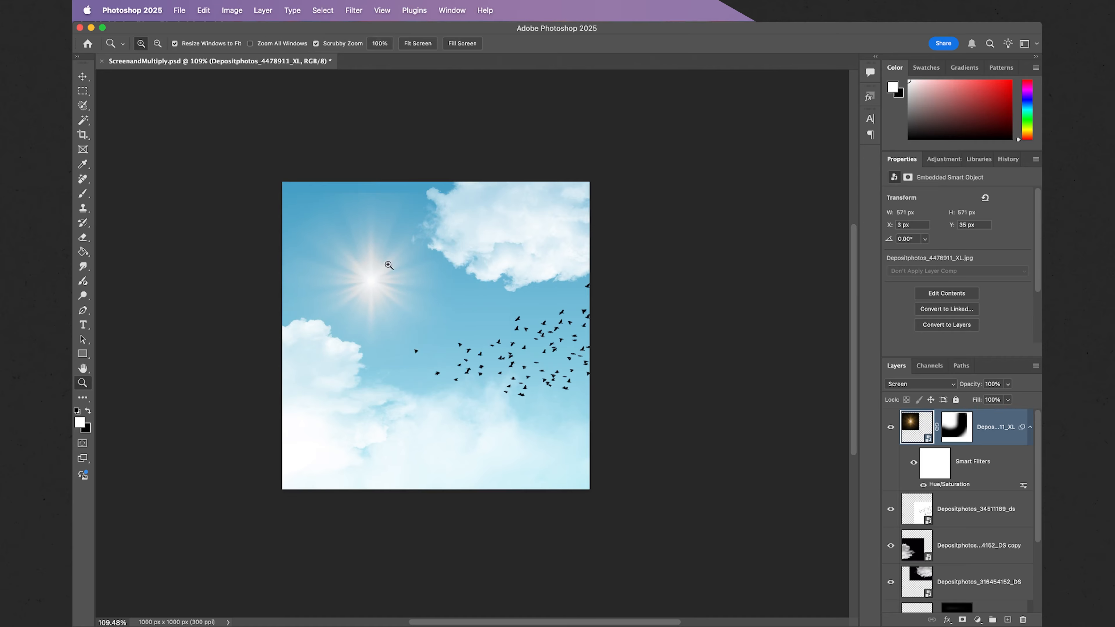
{"action": "left_click_drag", "start_coordinate": [351, 268], "coordinate": [369, 263]}
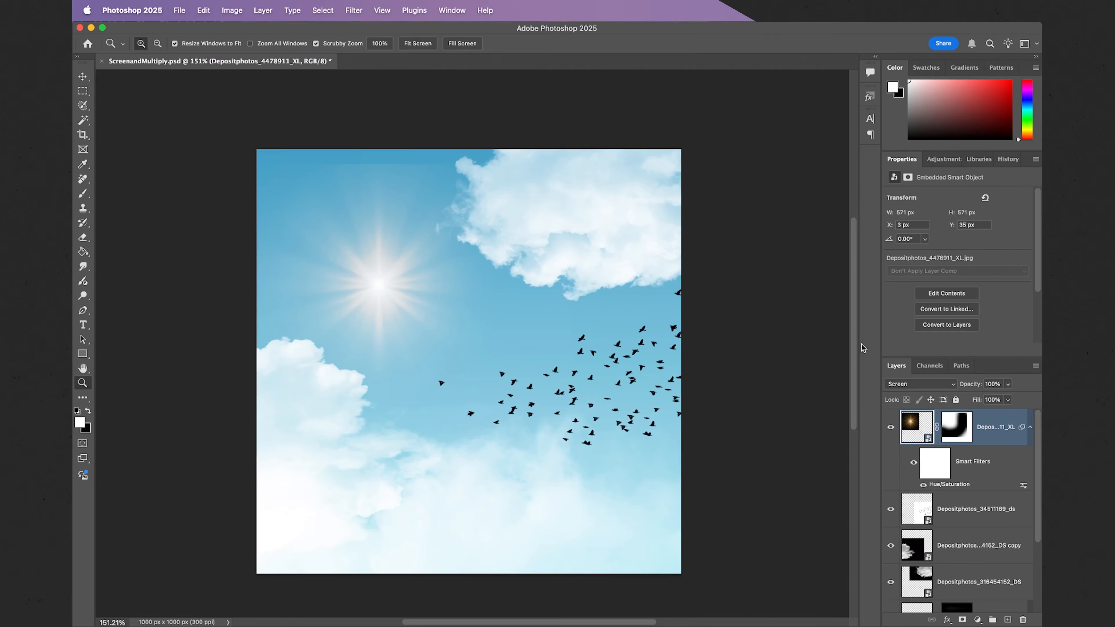
{"action": "left_click", "coordinate": [954, 425]}
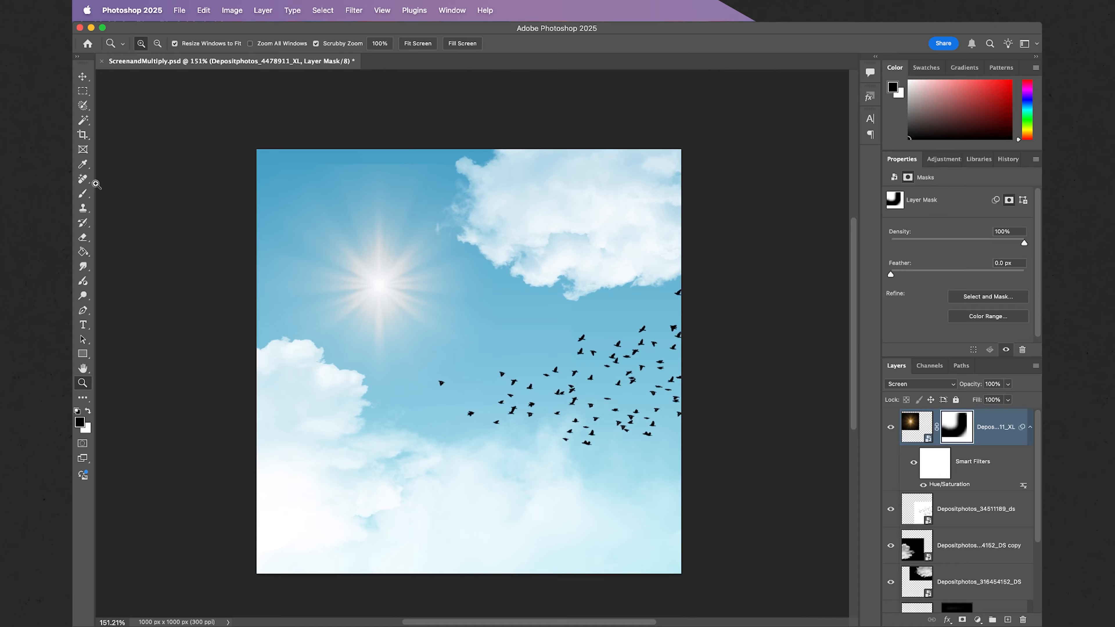
{"action": "left_click", "coordinate": [83, 193]}
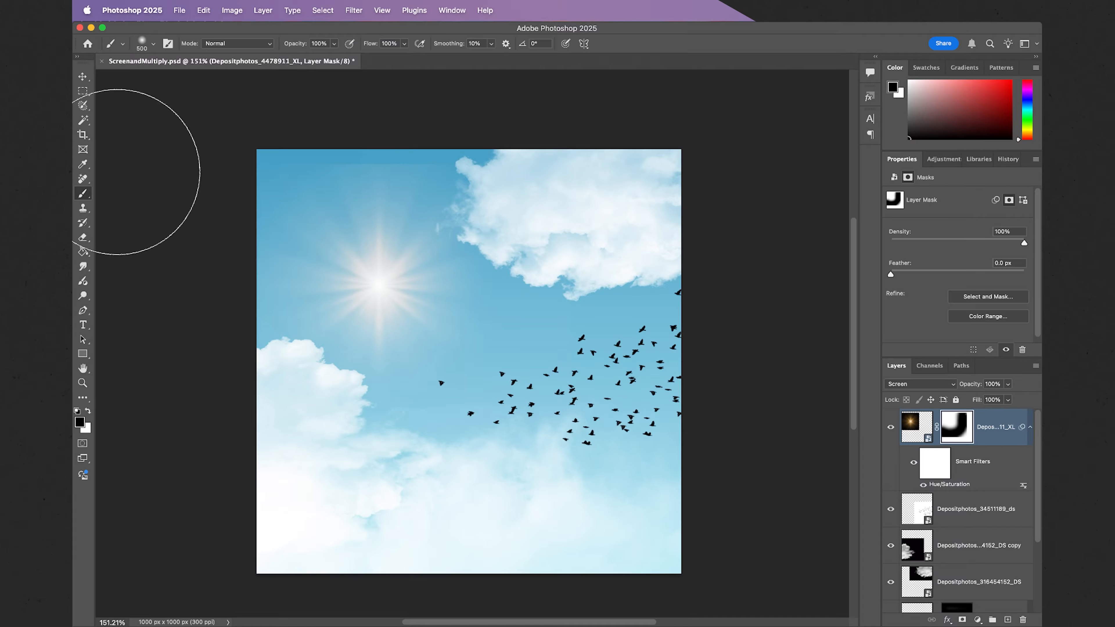
{"action": "scroll", "coordinate": [270, 128], "scroll_direction": "up", "scroll_amount": 2}
{"action": "scroll", "coordinate": [270, 128], "scroll_direction": "up", "scroll_amount": 1}
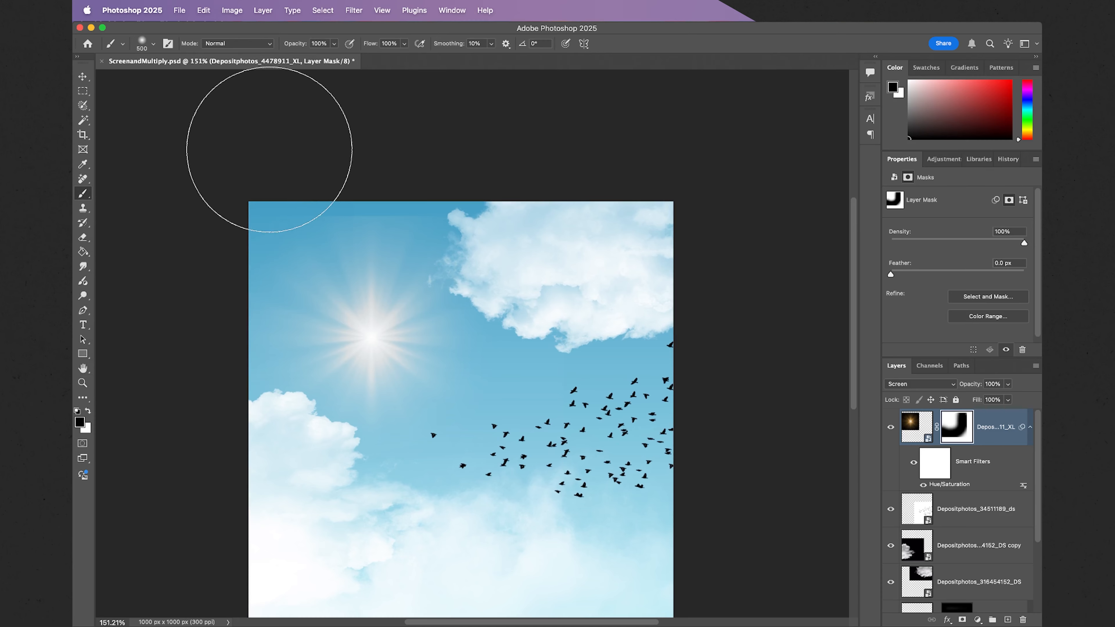